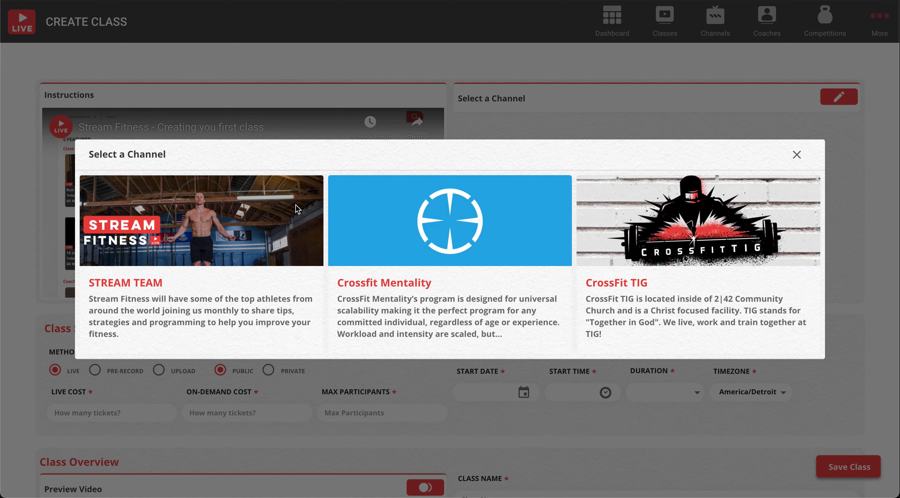
Step: Choose STREAM TEAM as the channel for the new class
click(208, 225)
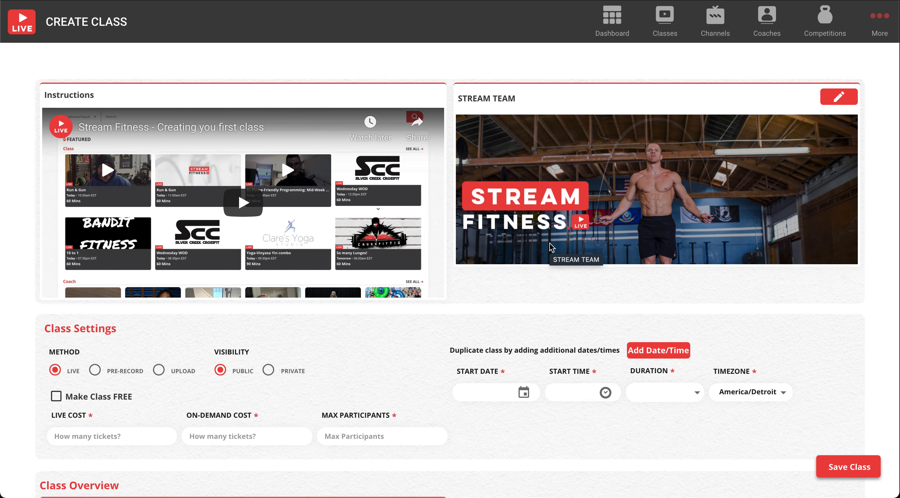
Step: Try the Pre-Record and Upload methods in the class settings to compare their fields
scroll(550, 244, down, 5)
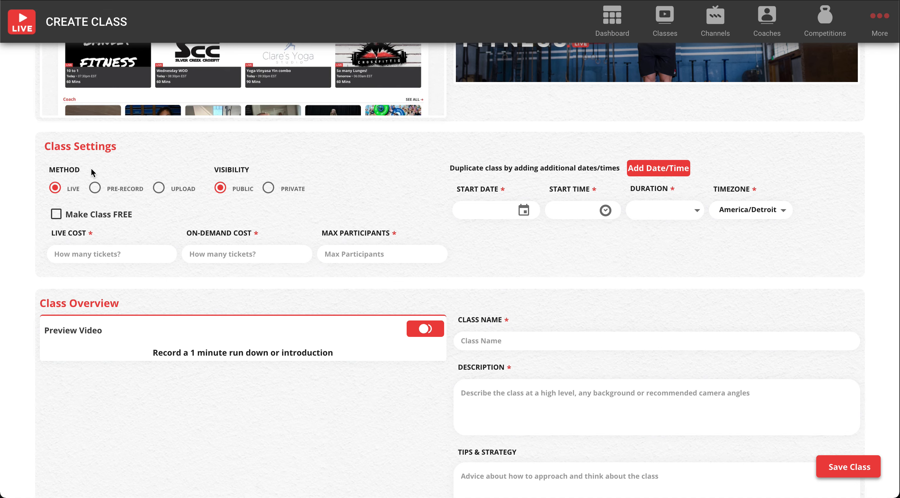
click(95, 188)
click(159, 189)
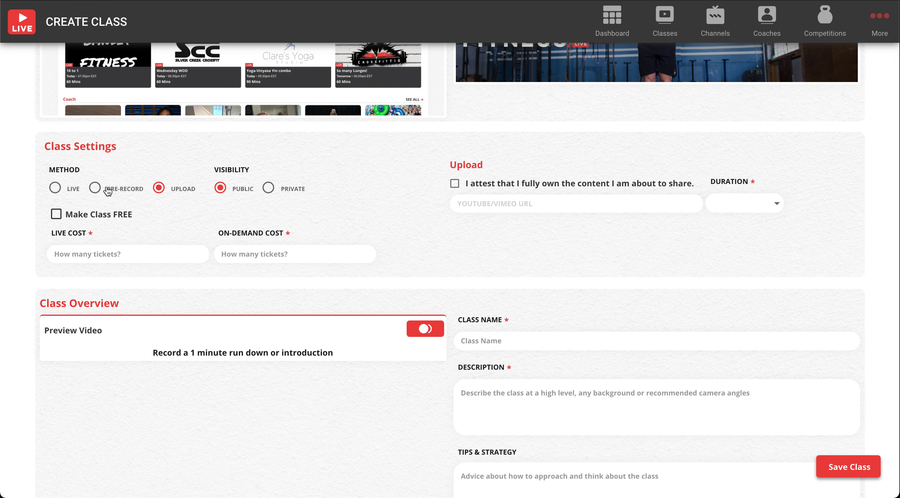
click(96, 189)
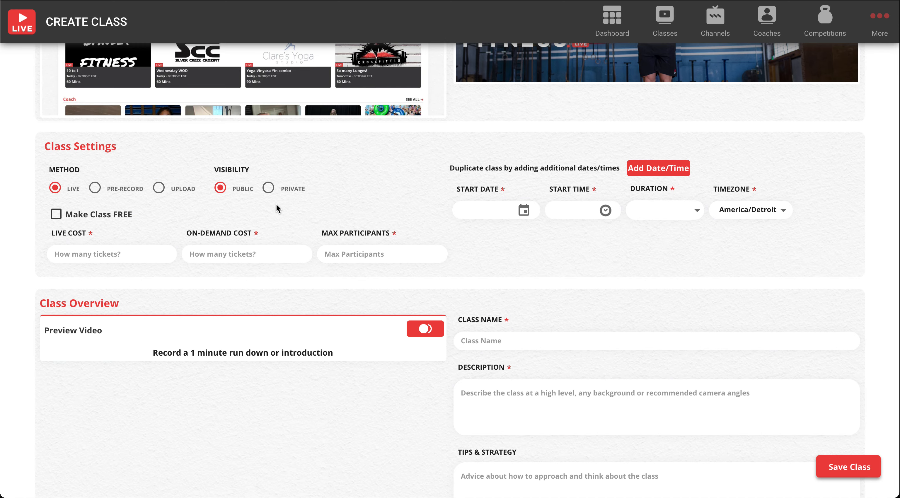
Step: Try private visibility and open the athlete invitation form, close it without inviting anyone, and restore public visibility
click(268, 189)
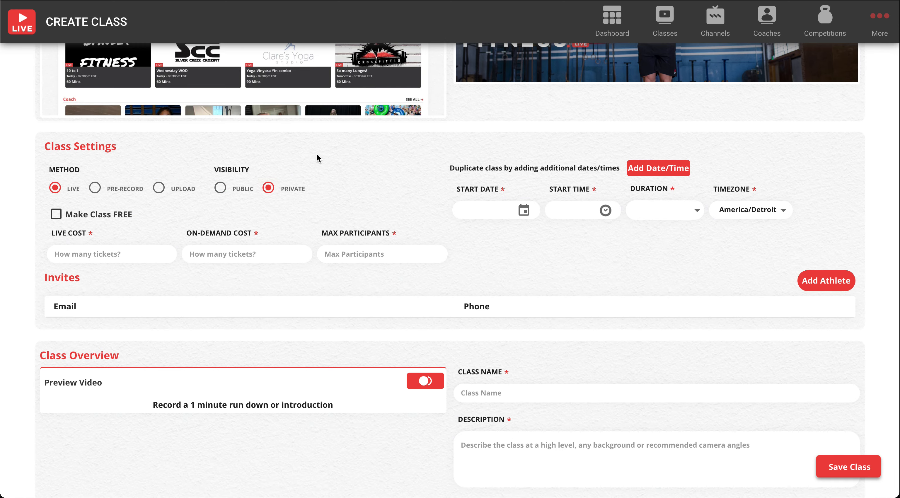
click(825, 283)
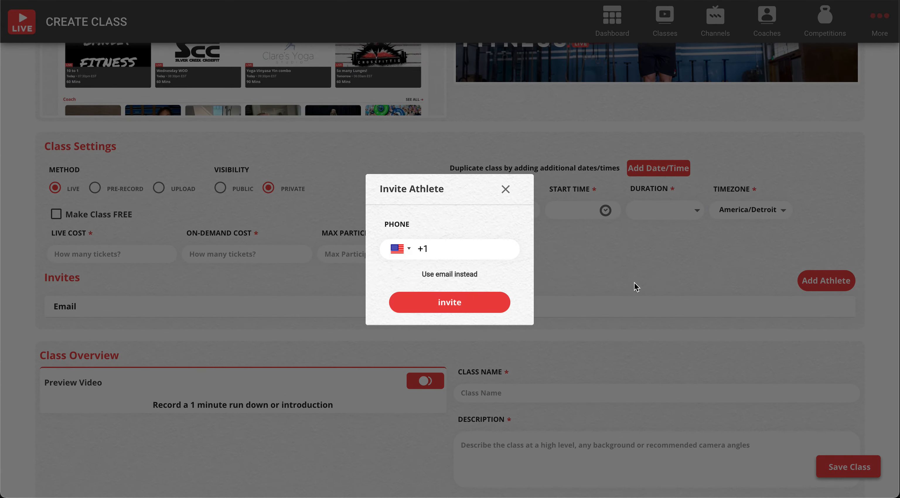
click(507, 189)
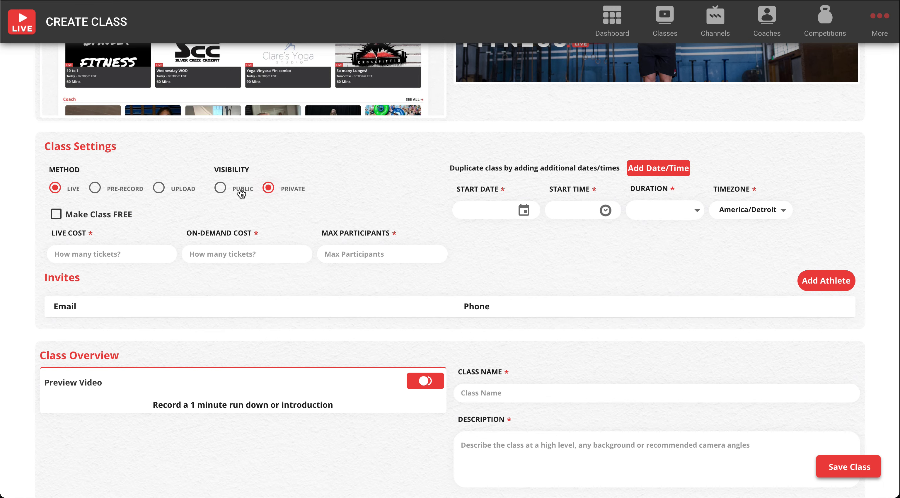
click(220, 189)
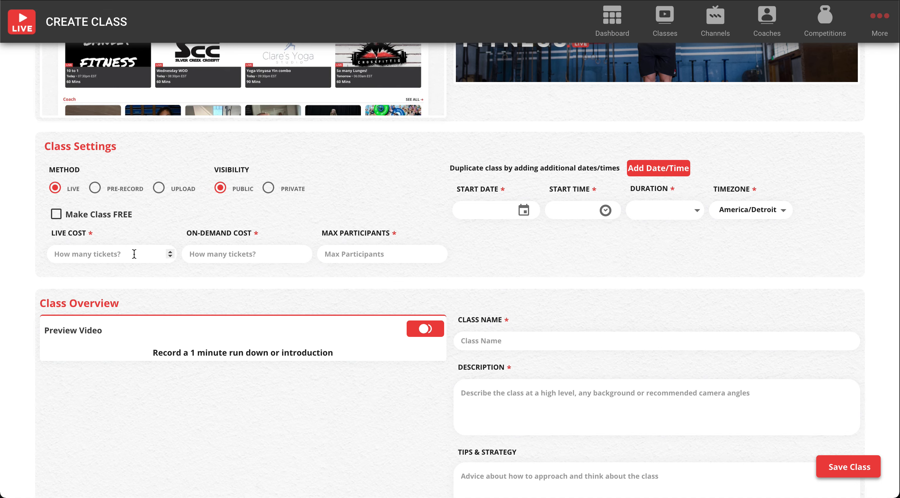
Step: Set the live cost to 5 tickets, the on-demand cost to 1 ticket and the maximum participants to 20
click(124, 255)
text(1)
click(212, 250)
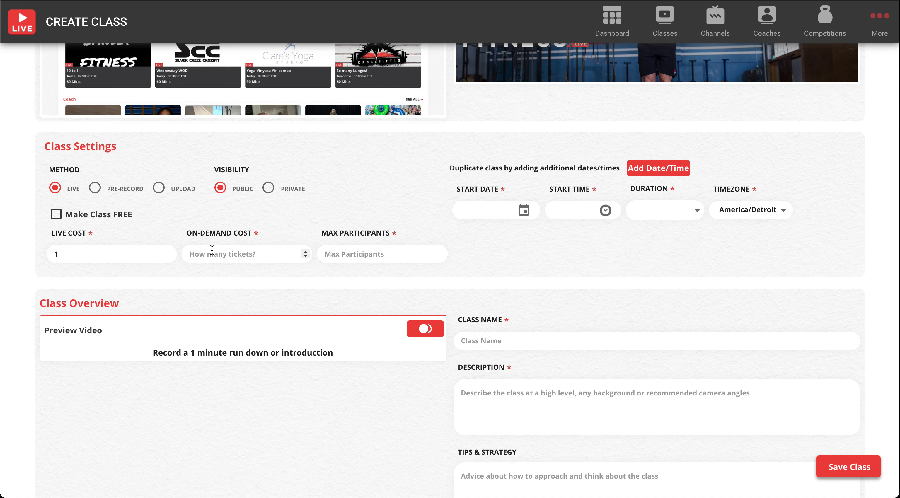
click(124, 254)
key(BackSpace)
text(5)
click(243, 258)
text(1)
click(290, 222)
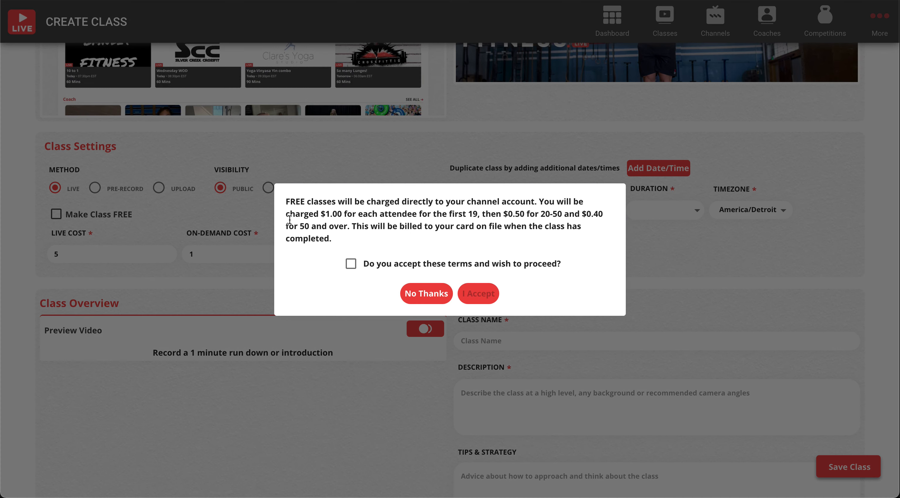
click(382, 161)
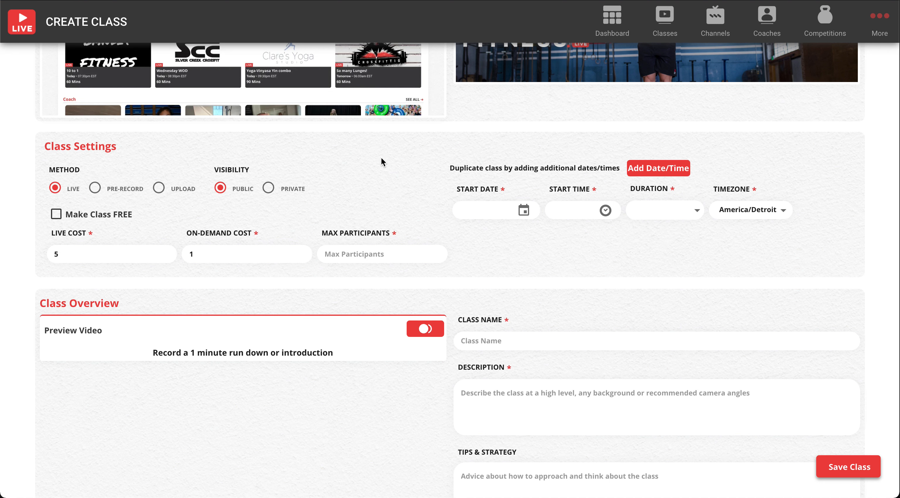
click(360, 256)
text(20)
Step: Try making the class free by accepting the charge terms, revert to a paid class and re-enter the live cost of 5
click(58, 216)
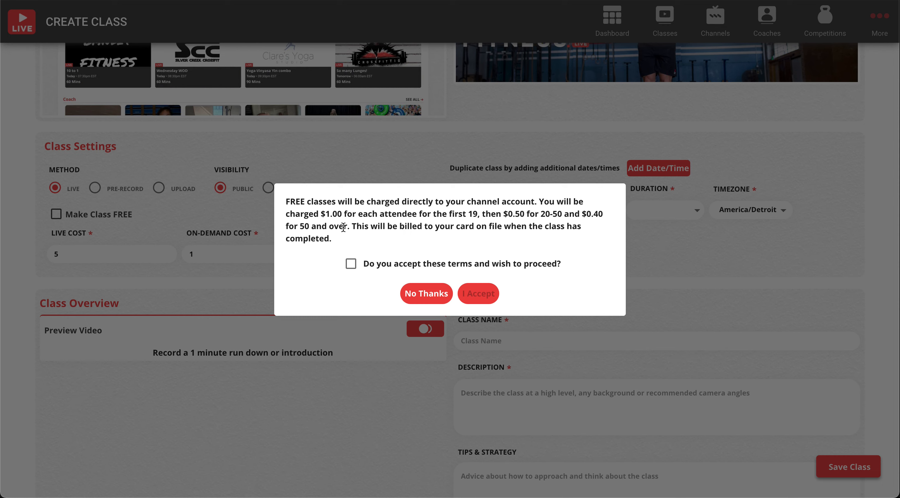
click(352, 265)
click(494, 295)
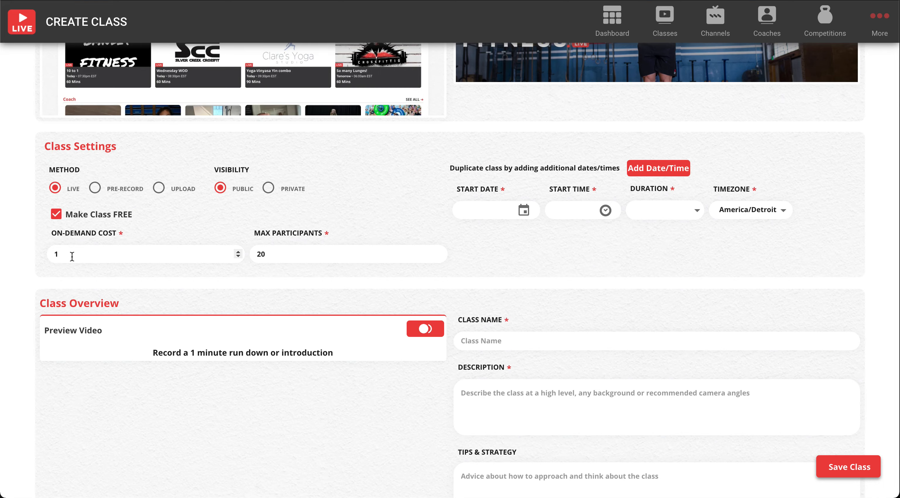
click(56, 220)
click(61, 255)
text(5)
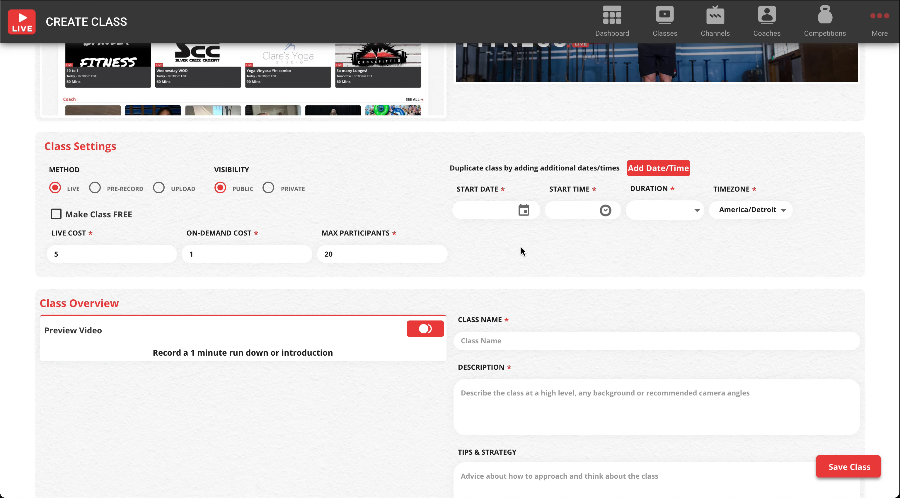
Step: Schedule the class for February 15, 2021 at 8:00 AM and choose its duration
click(484, 211)
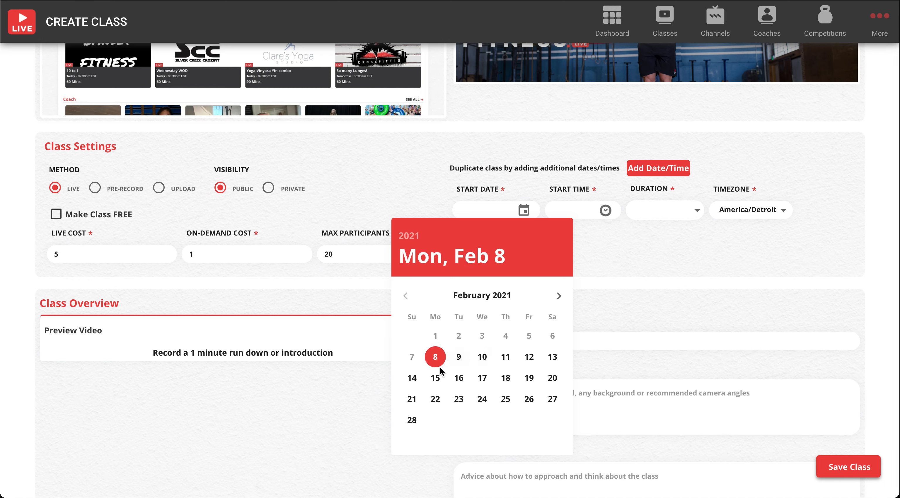
click(435, 378)
click(578, 208)
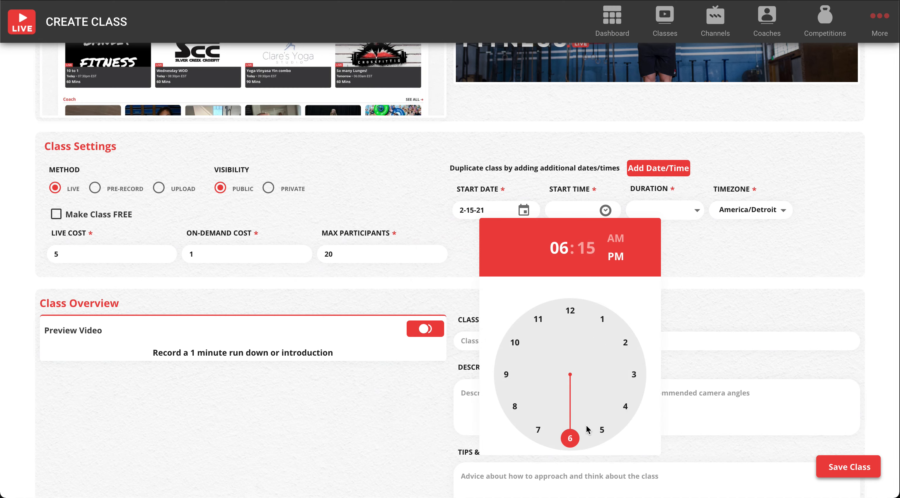
click(514, 409)
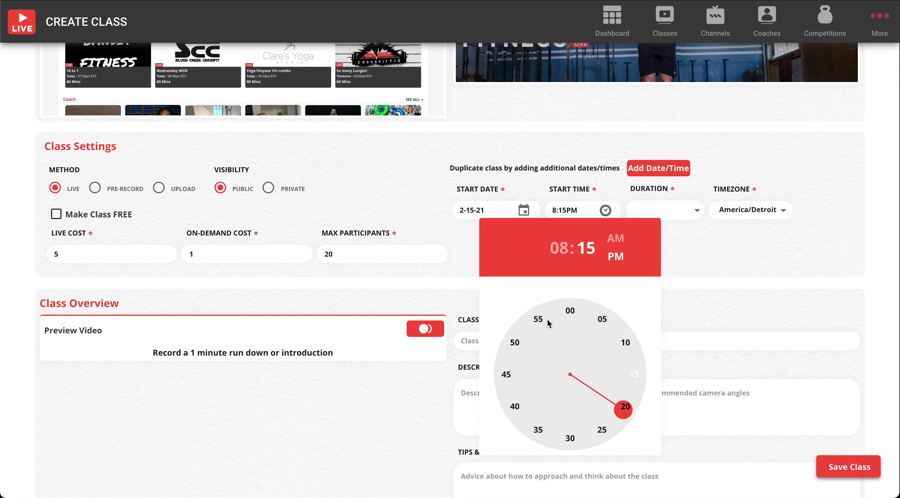
click(563, 310)
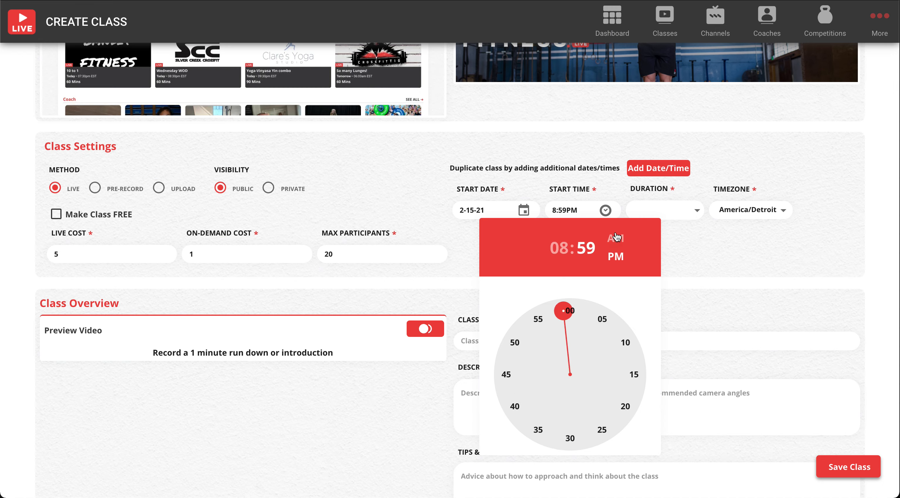
click(616, 238)
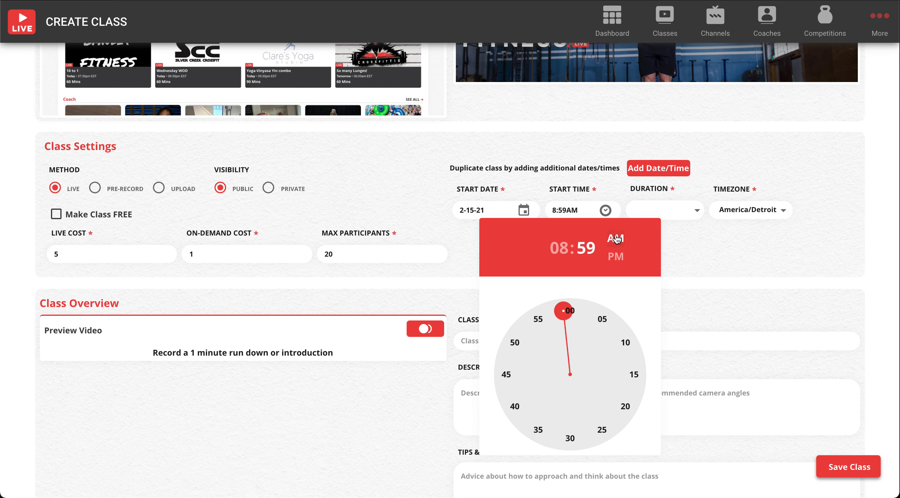
click(571, 310)
click(706, 260)
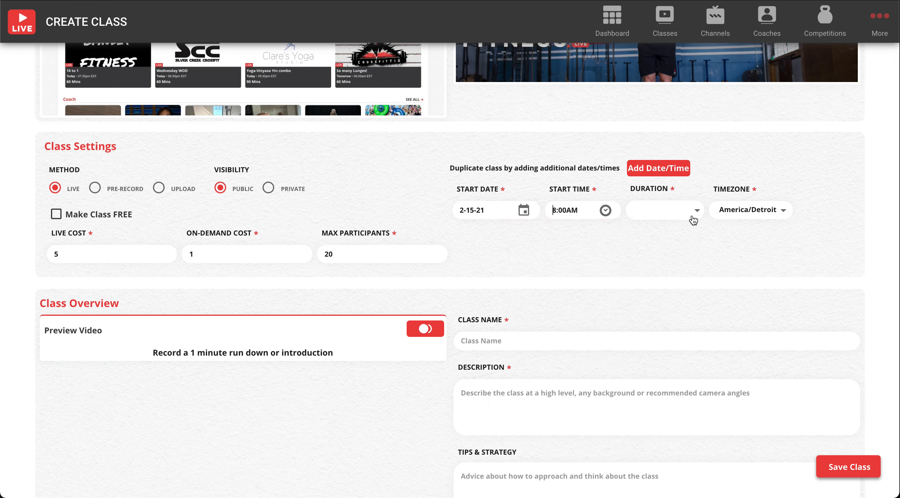
click(643, 214)
click(641, 267)
Step: Record a short webcam introduction and confirm it as the class's preview video
scroll(658, 255, down, 5)
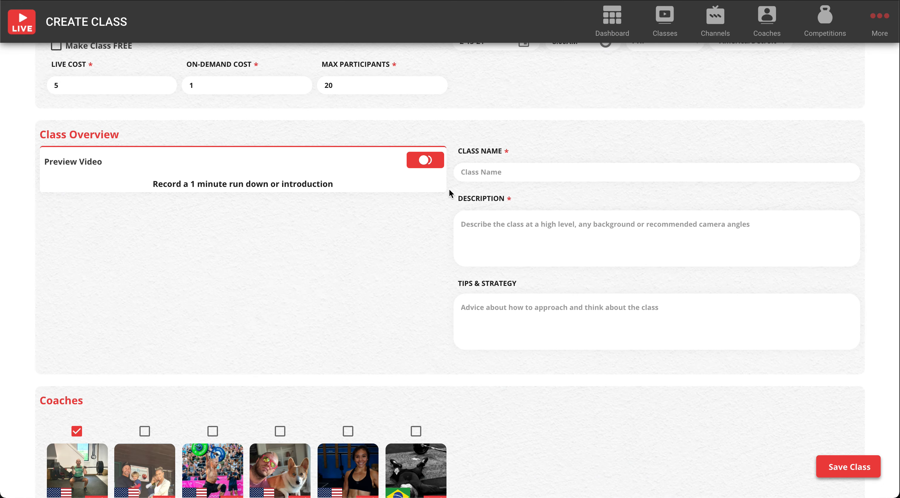
click(428, 166)
click(452, 95)
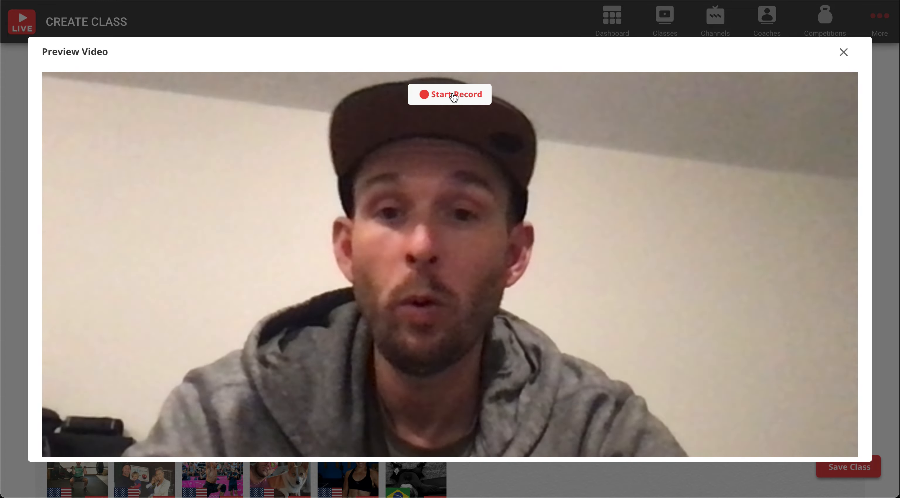
click(453, 95)
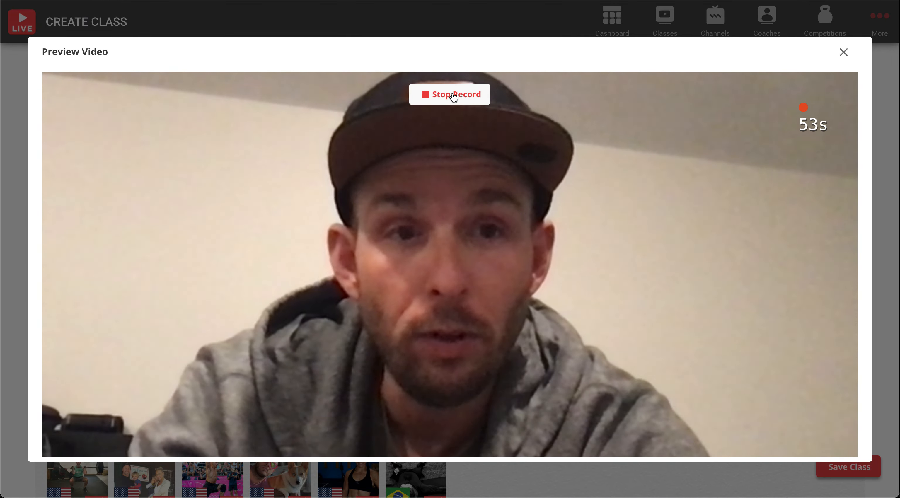
click(459, 101)
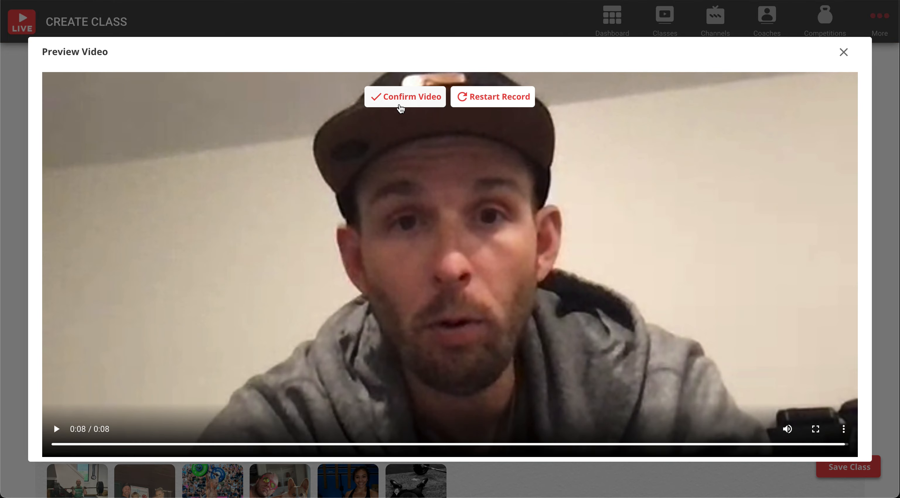
click(401, 101)
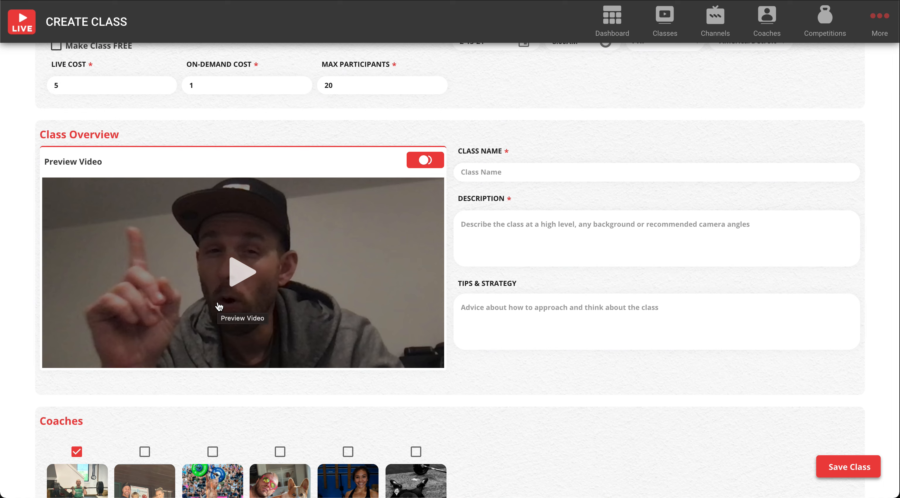
Step: Name the class "Weight Training", using the suggested "Weight Training Test" with its last word removed
click(497, 166)
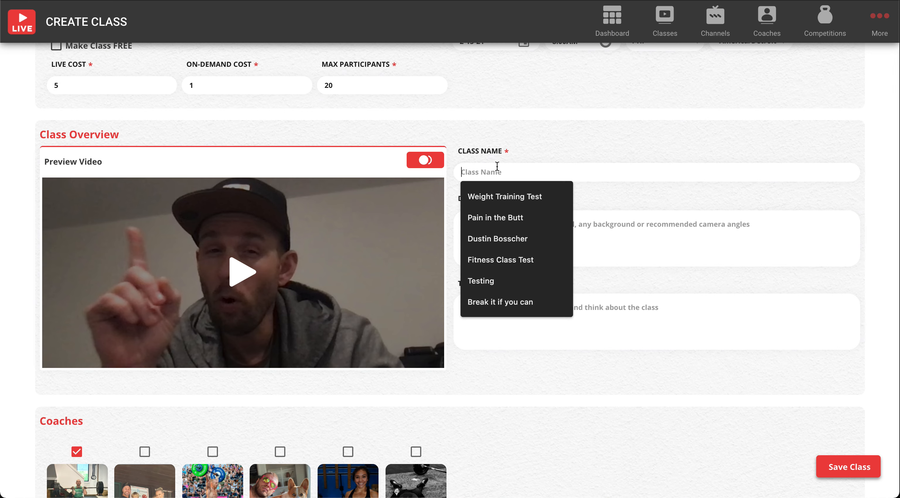
click(509, 198)
double_click(526, 174)
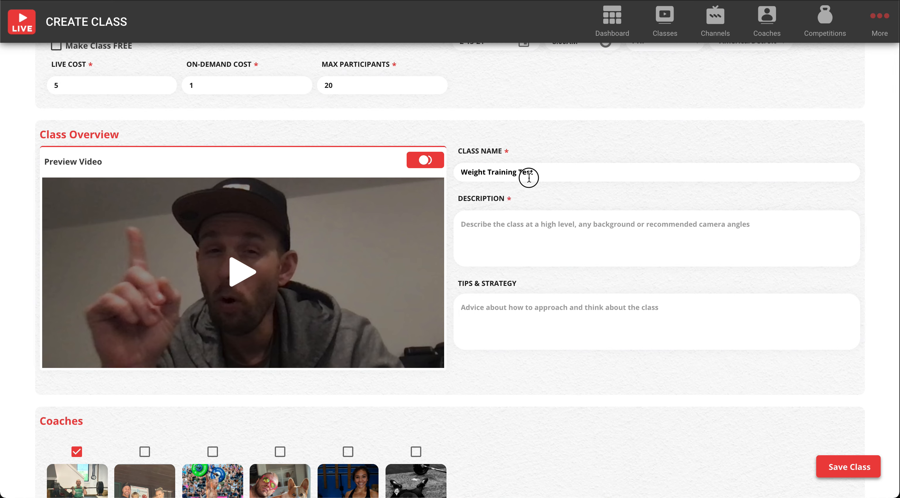
key(BackSpace)
Step: Enter "Put whatever you want in here." as the description and "Don't suck..." as the tips and strategy
click(546, 229)
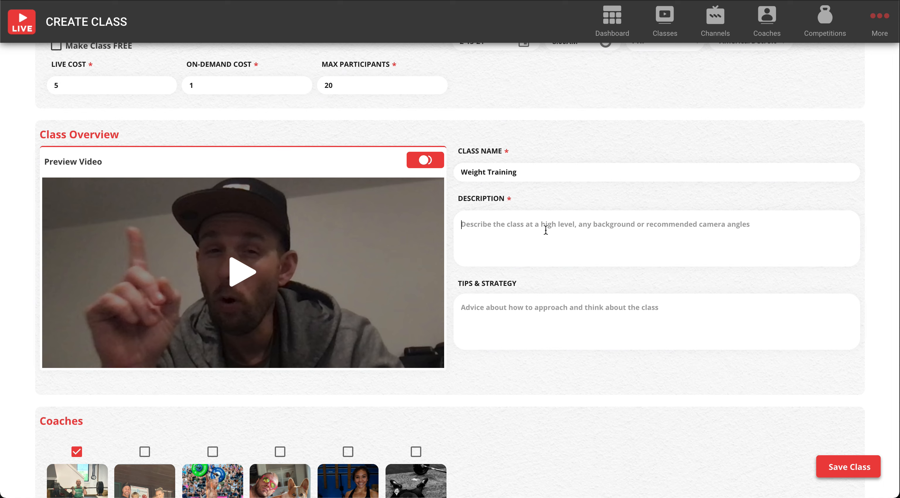
text(Put whatever you want in here.)
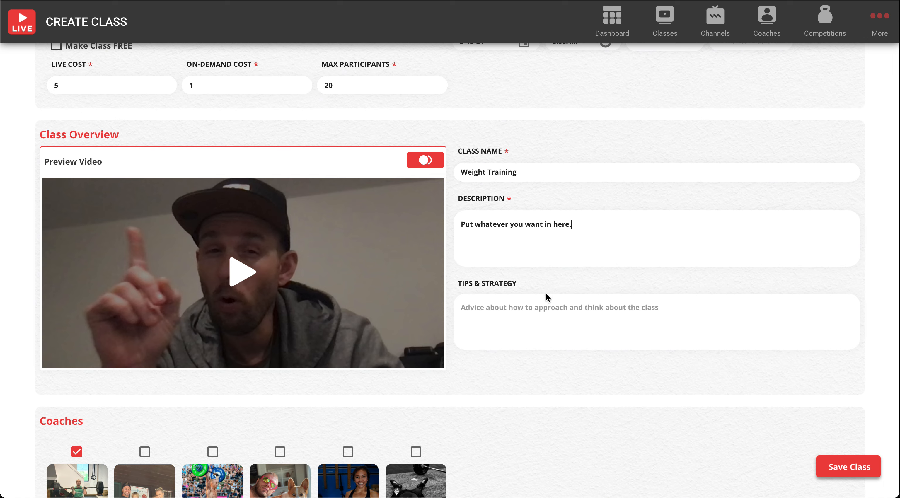
click(528, 324)
text(Don't suck)
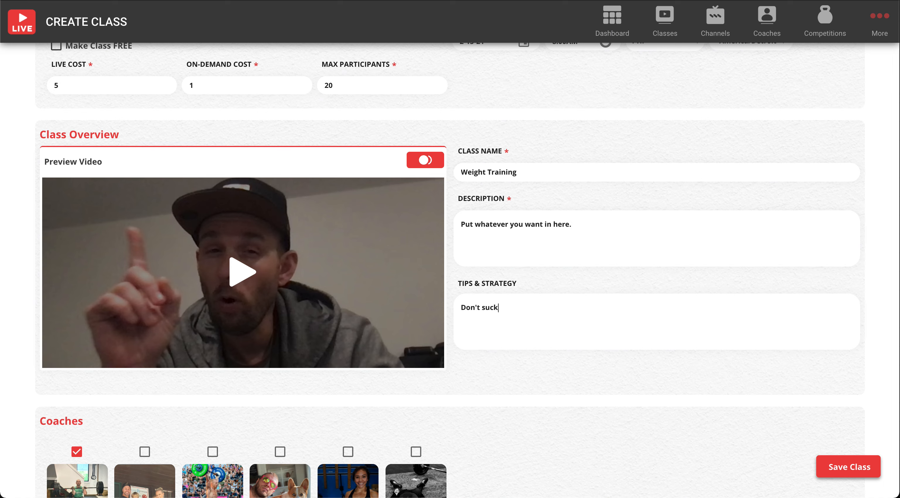
text(...)
Step: Add the second and third listed coaches, make the third one primary, and reselect the previous primary coach
scroll(547, 302, down, 7)
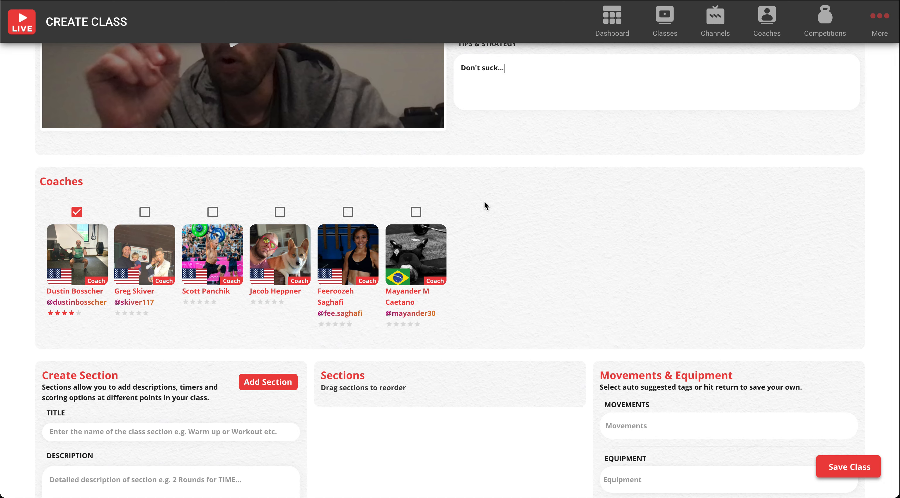
click(144, 213)
click(213, 212)
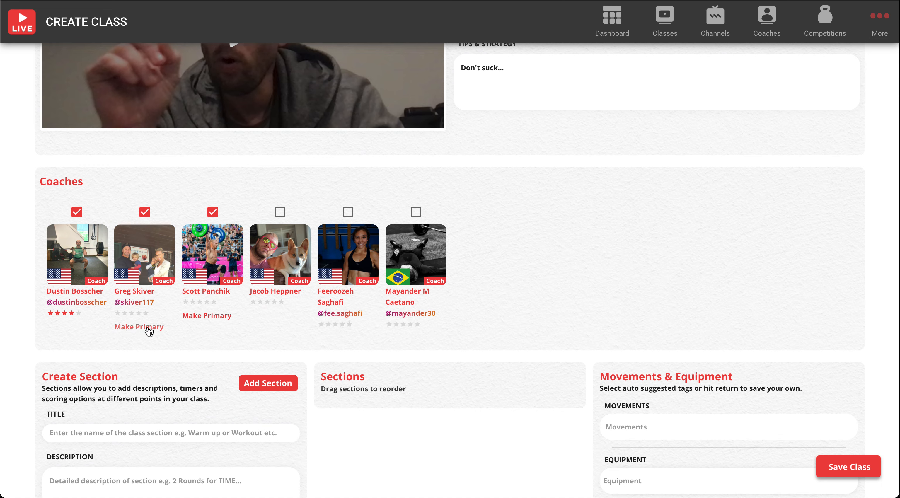
click(203, 318)
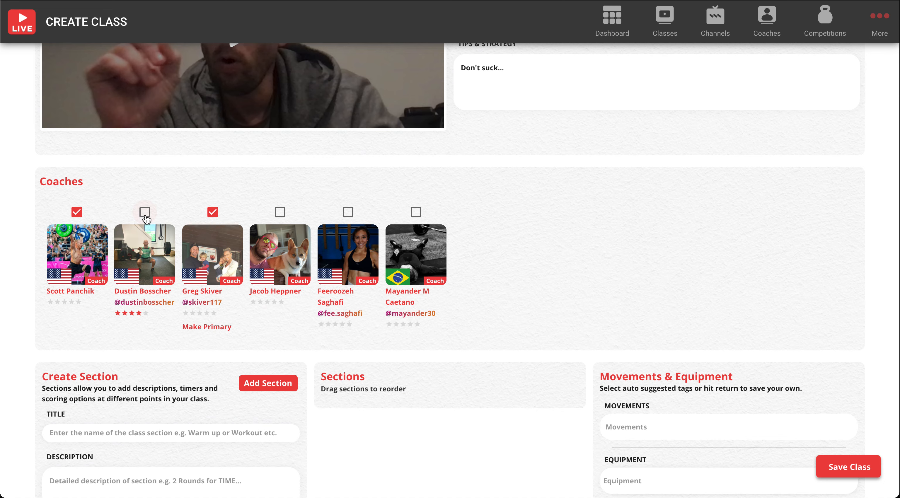
click(145, 212)
Step: Title a new class section "Warm Up" and describe it as "10 Inch Worms" and "20 Jumping jacks" on separate lines
scroll(143, 216, down, 8)
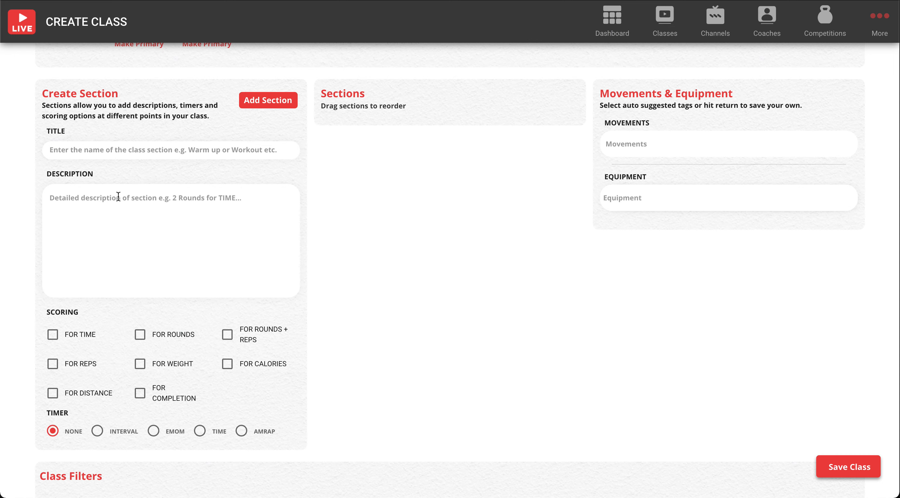
scroll(88, 311, down, 3)
scroll(94, 388, up, 4)
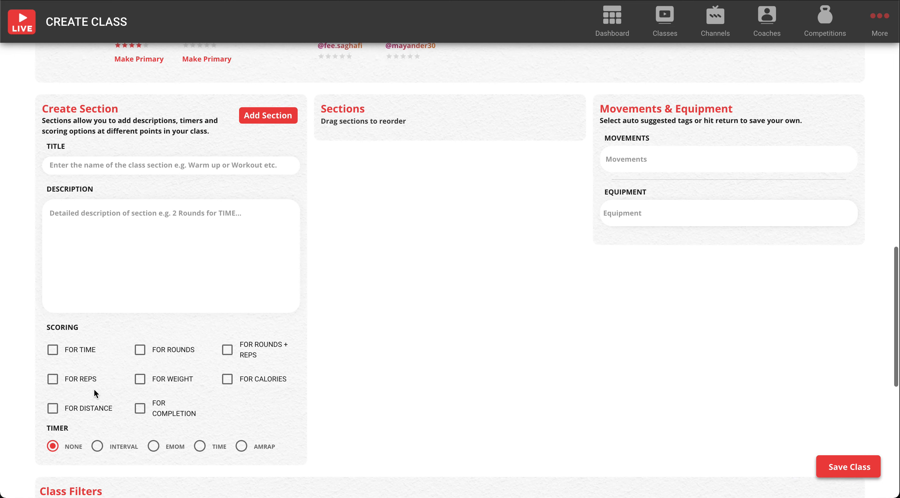
click(110, 156)
text(Warm Up)
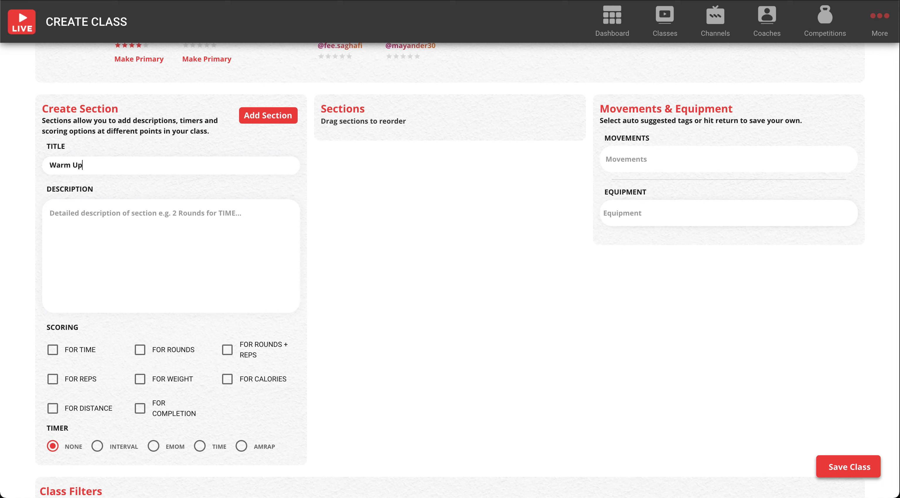
click(135, 231)
text(10 )
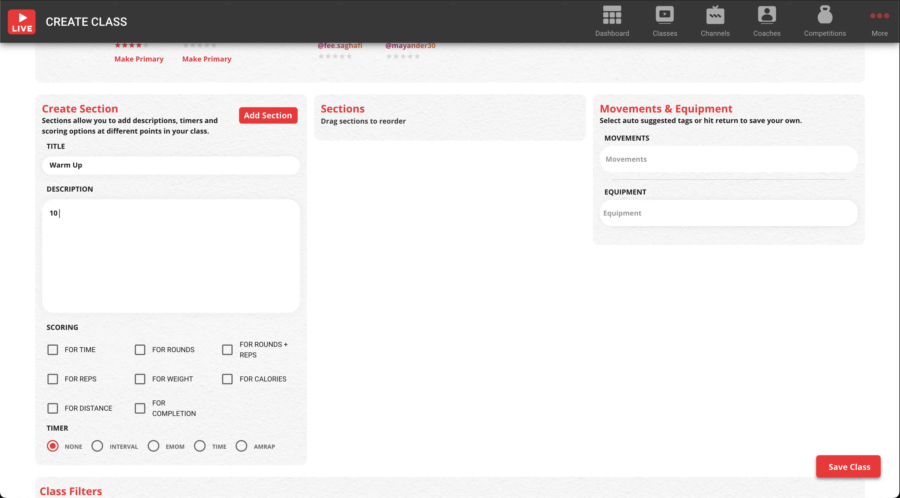
text(Inch Worms)
key(Return)
text(20 Jumping jacks)
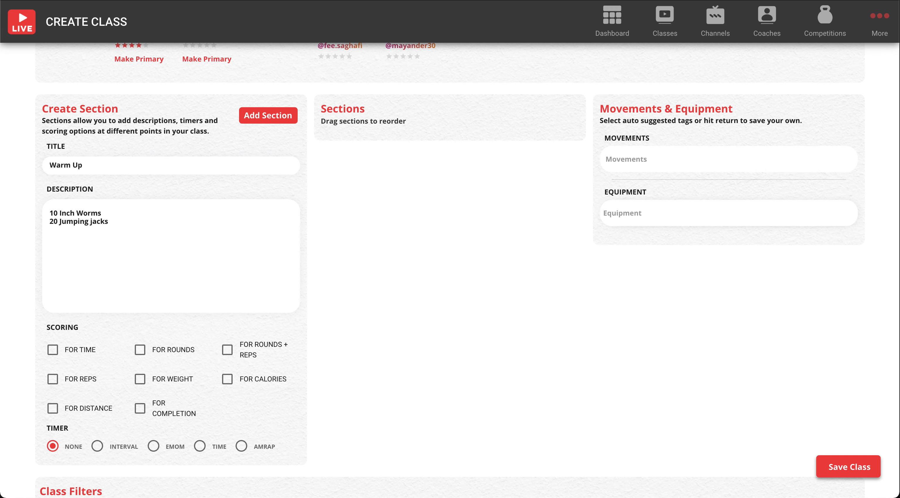
Step: Score the warm-up section for completion and give it a Time timer of 5 minutes counting down
scroll(132, 310, down, 2)
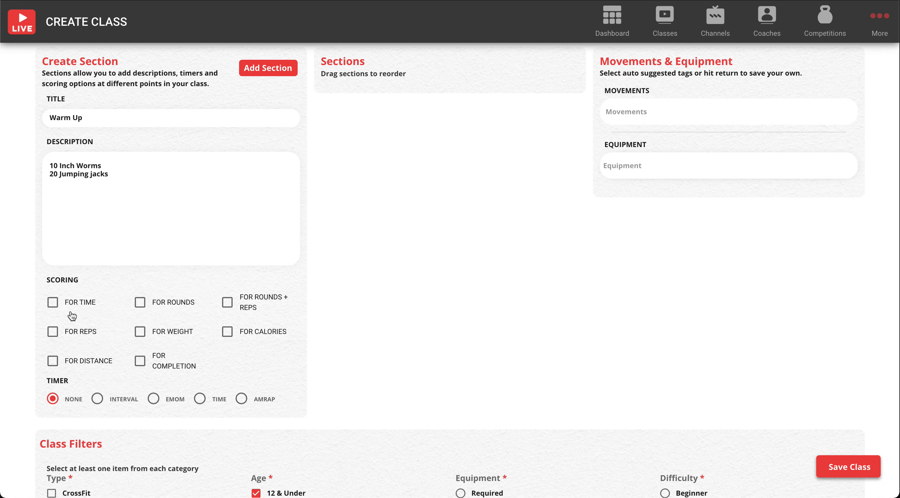
click(140, 360)
click(199, 399)
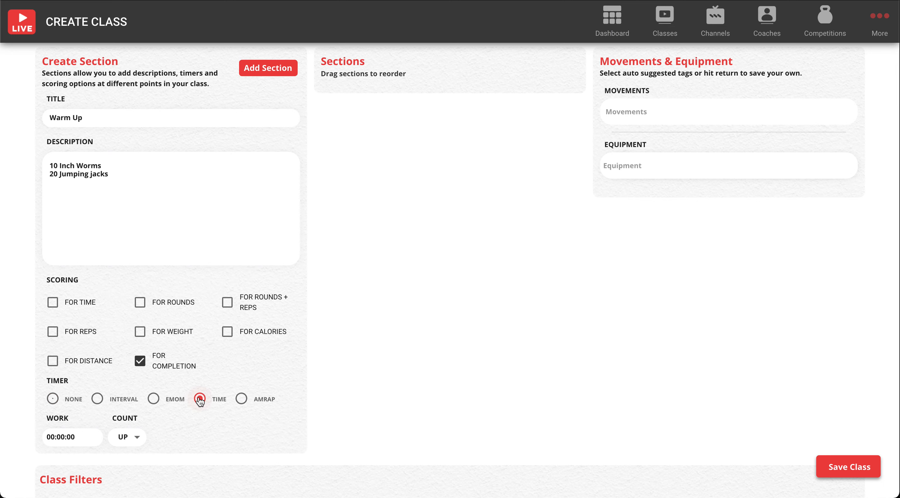
scroll(199, 402, down, 1)
click(59, 413)
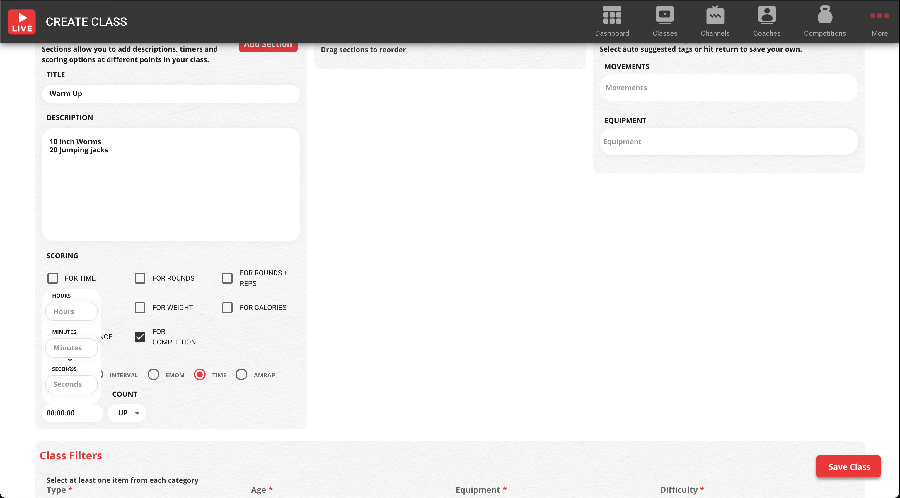
click(72, 350)
text(5)
click(127, 416)
click(124, 427)
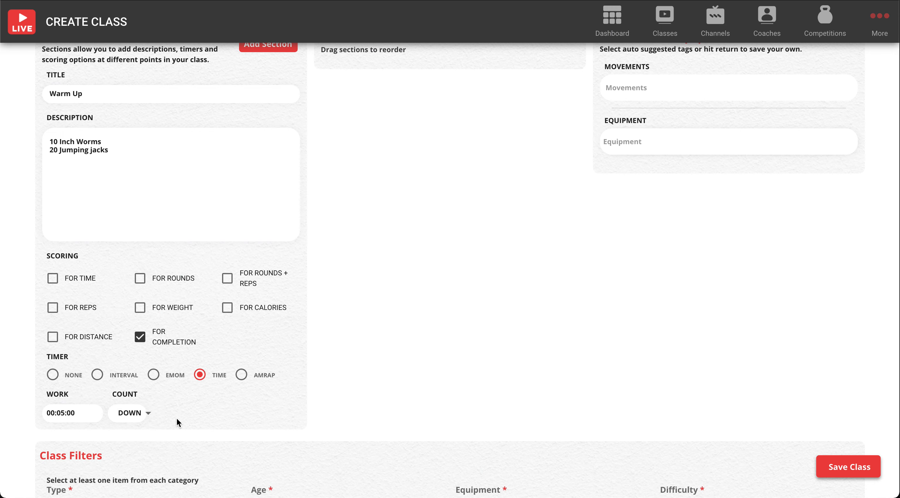
Step: Add the warm-up section to the class, and expand its entry to check the details before collapsing it
scroll(176, 418, up, 1)
click(268, 70)
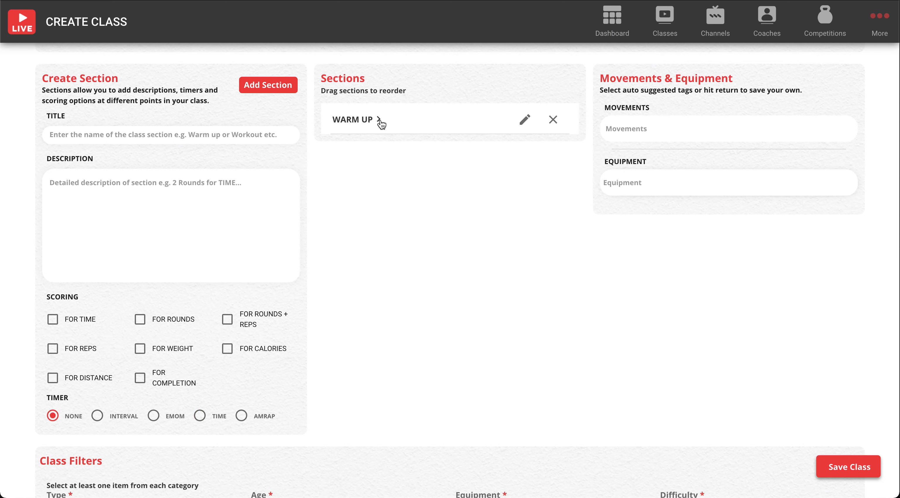
click(380, 121)
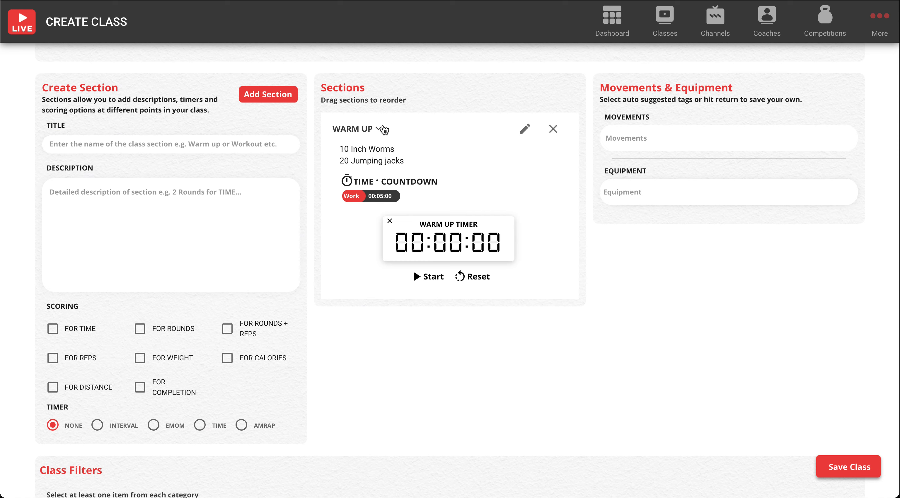
click(383, 130)
Step: Title another section "Workout" and describe it as "21-15-9", "Thruster" and "Pull Ups" on separate lines
click(228, 144)
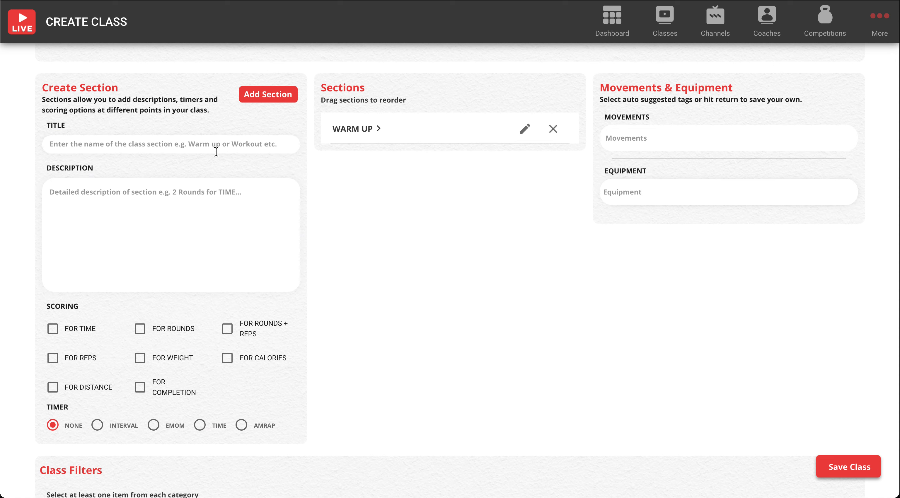
text(Workout)
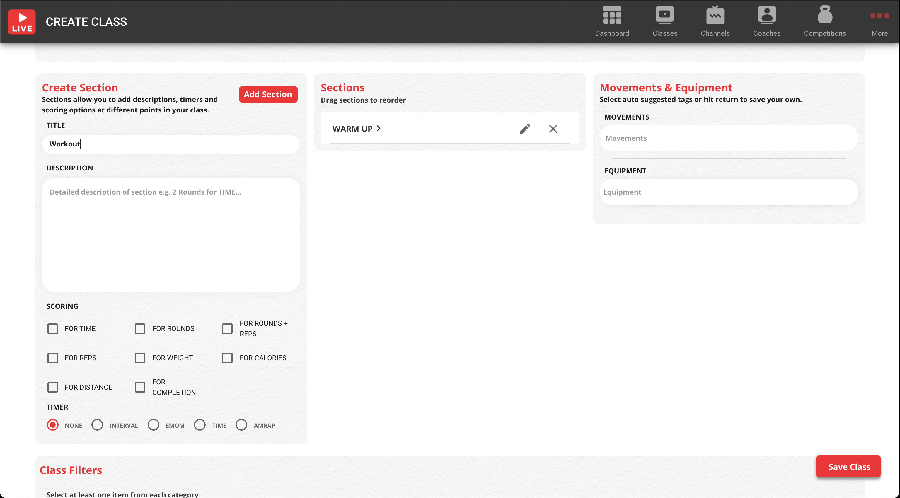
click(222, 217)
text(2)
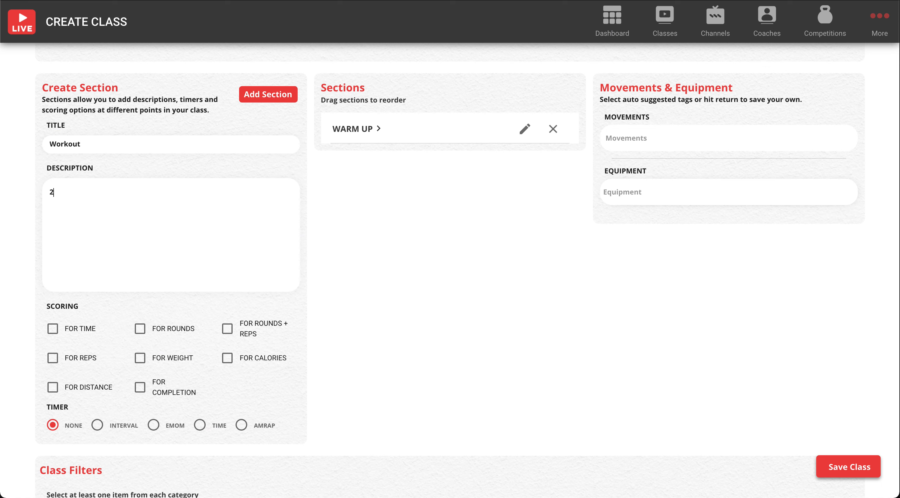
text(-1-15-9)
text(Thruste)
text(r)
key(Return)
text(Pull Ups)
Step: Score the workout section for time and give it a Time timer with 20 minutes of work, counting up
scroll(75, 249, down, 1)
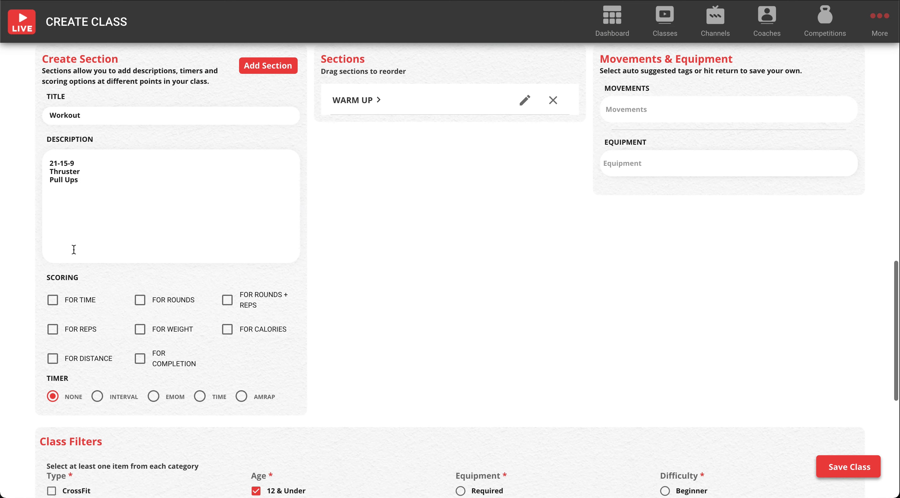
click(54, 305)
scroll(70, 315, down, 1)
click(201, 376)
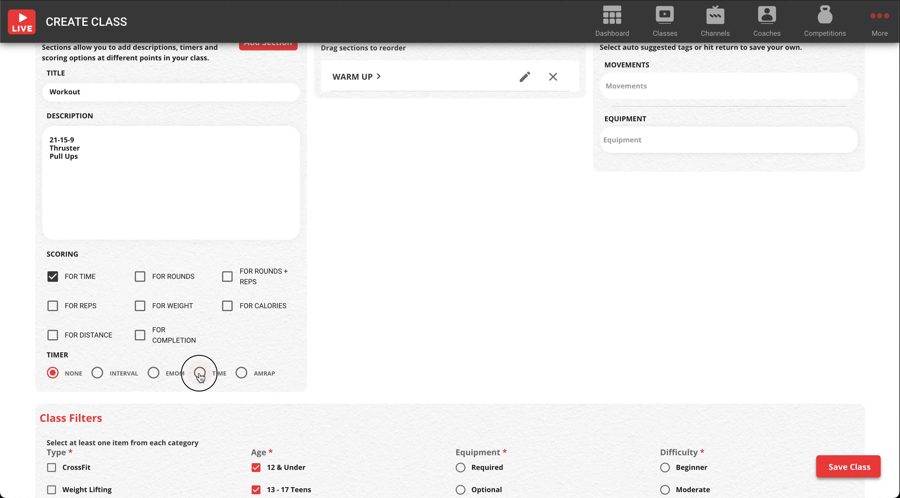
click(66, 411)
click(68, 347)
text(20)
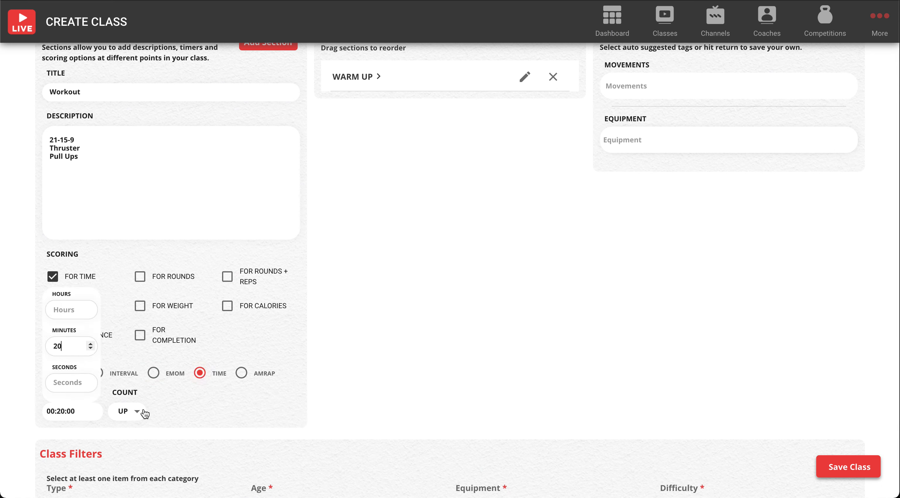
click(180, 404)
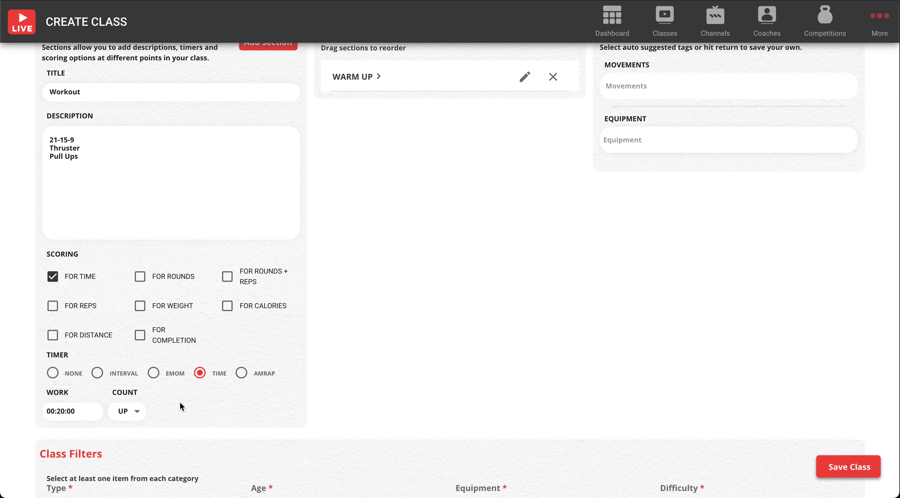
Step: Insert "20 Min Cap" as the first line of the workout description and add the section to the class
scroll(179, 402, up, 1)
click(107, 215)
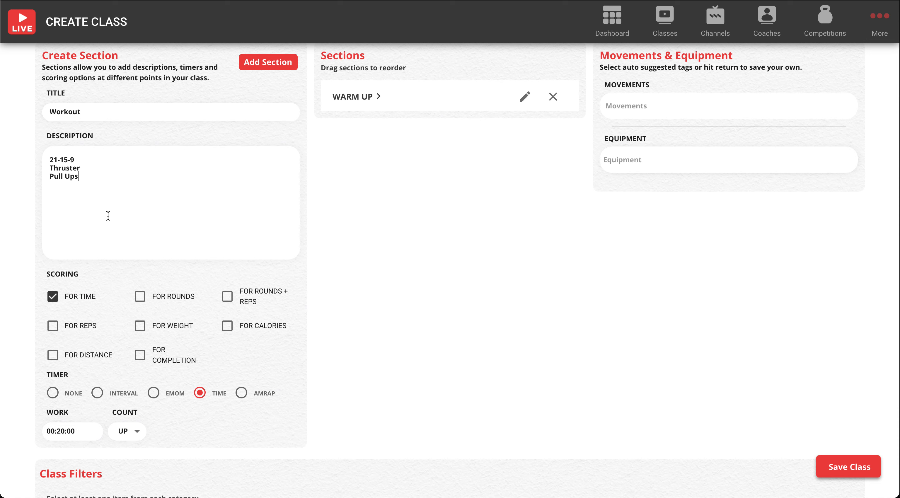
click(49, 160)
key(Return)
key(Up)
text(20)
key(BackSpace)
key(BackSpace)
click(50, 159)
key(Return)
key(Up)
text(20 Min Cap)
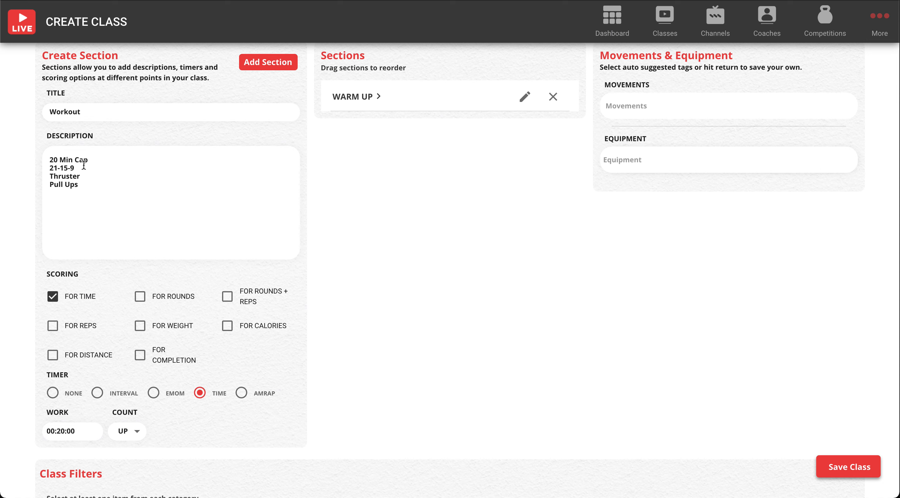
click(262, 66)
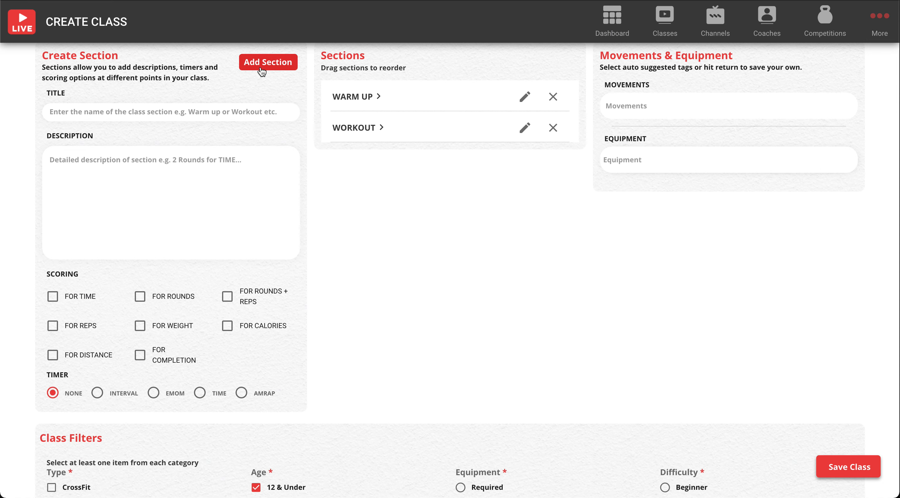
Step: Move the Workout section above Warm Up, and restore the original section order
drag(437, 126, 432, 84)
drag(416, 127, 416, 93)
Step: Add the suggested movements Thruster and Pull Ups, plus a custom movement named "Neckbar"
scroll(412, 199, up, 3)
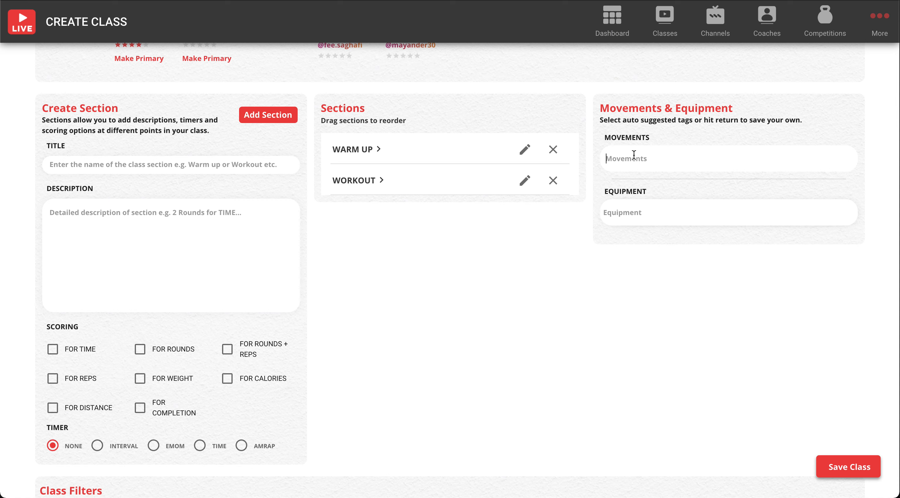
text(thrus)
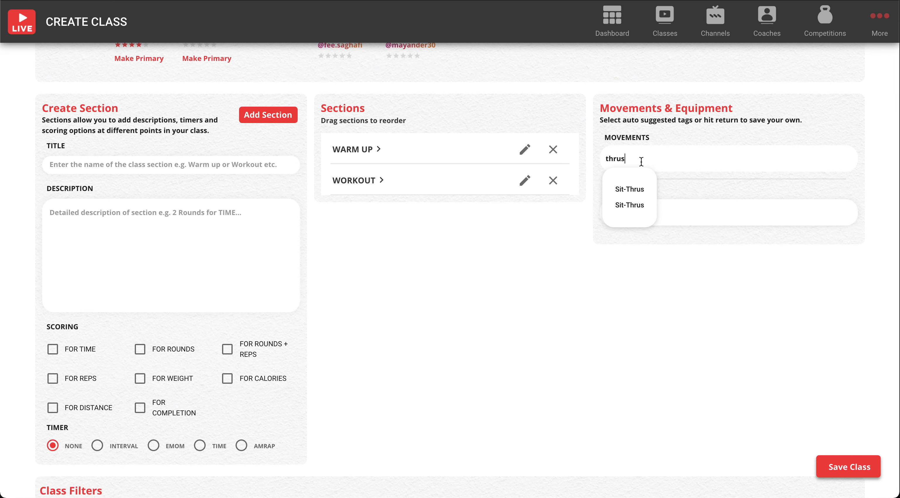
key(BackSpace)
key(BackSpace)
text(usters)
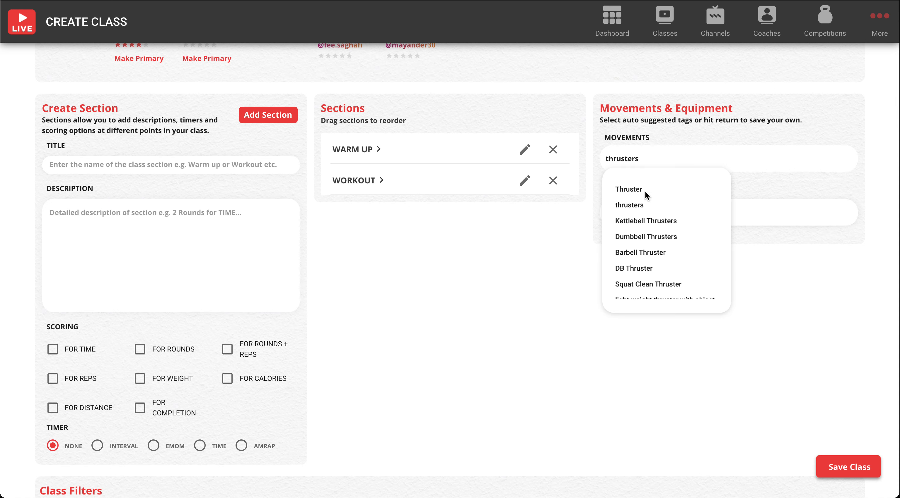
click(646, 191)
text(pull)
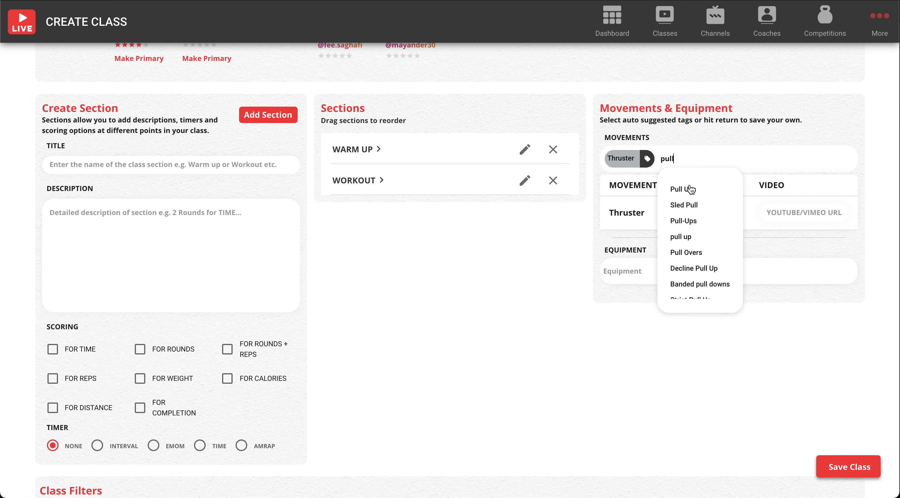
click(694, 189)
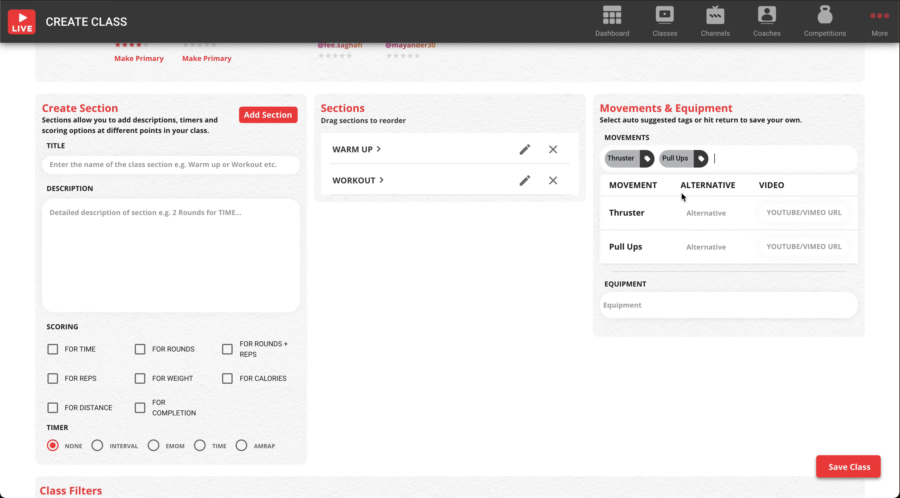
text(Neckbar)
key(Return)
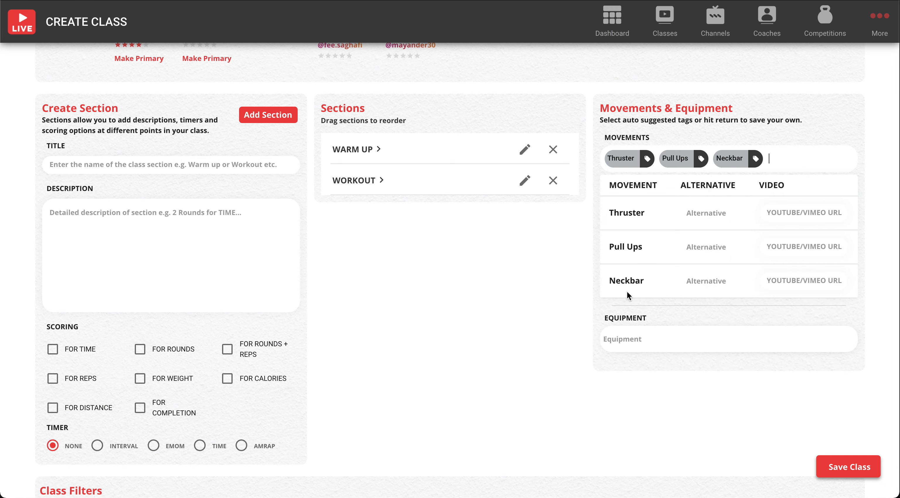
Step: Set Wall Ball Shots as the alternative for Thruster and Ring Rows as the alternative for Pull Ups
click(703, 217)
text(wall)
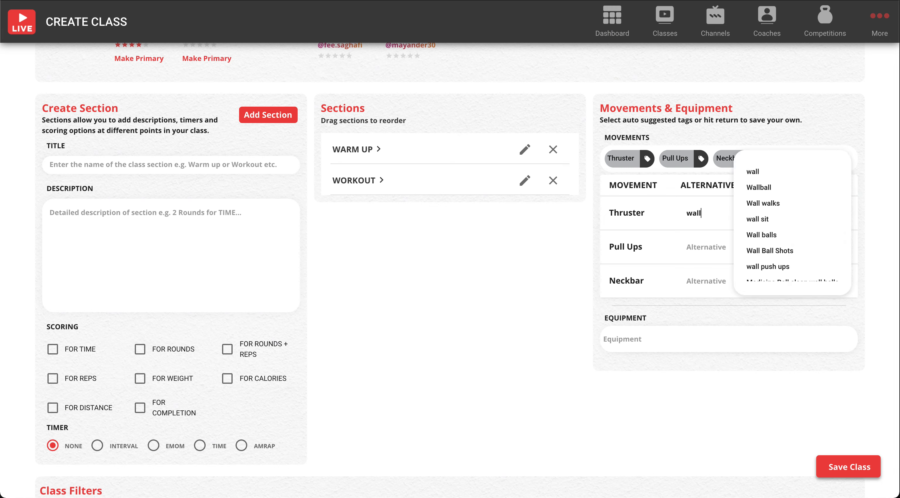
click(757, 251)
click(697, 247)
text(Ring)
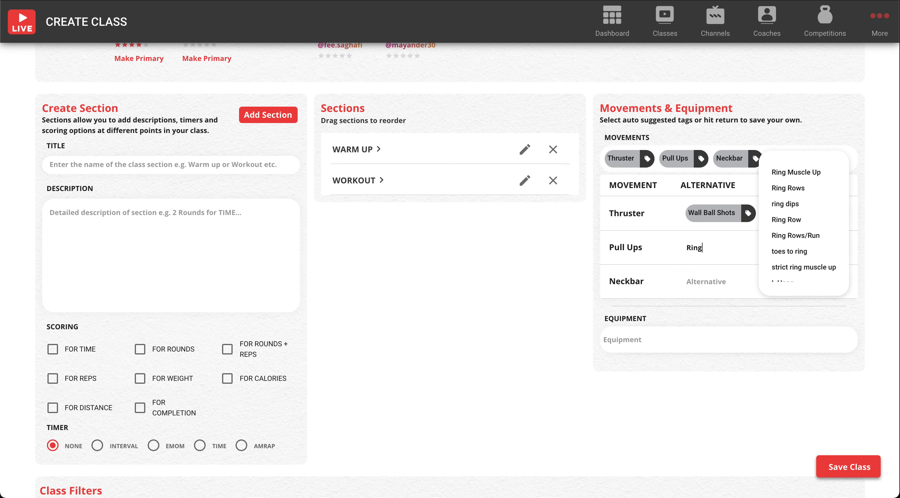
click(793, 187)
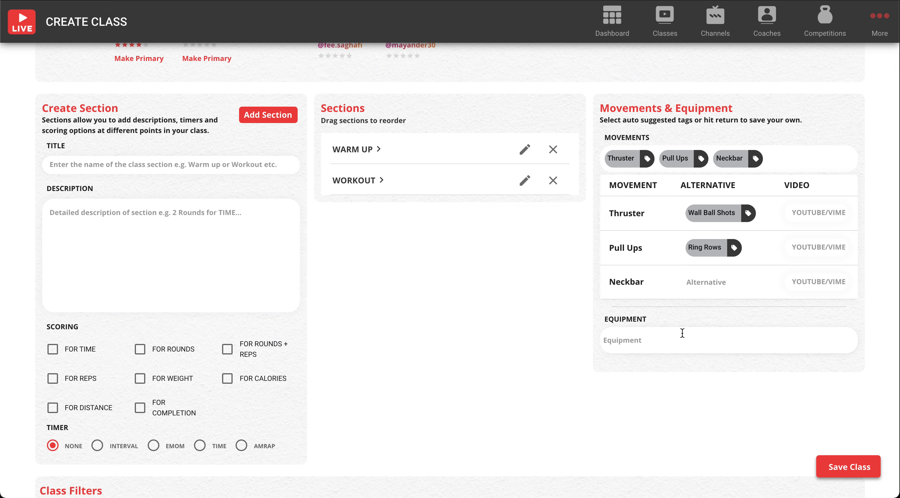
Step: Add the suggested equipment tags Pull Up Bar, Bar Bell and Plates to the class
click(662, 334)
text(pull)
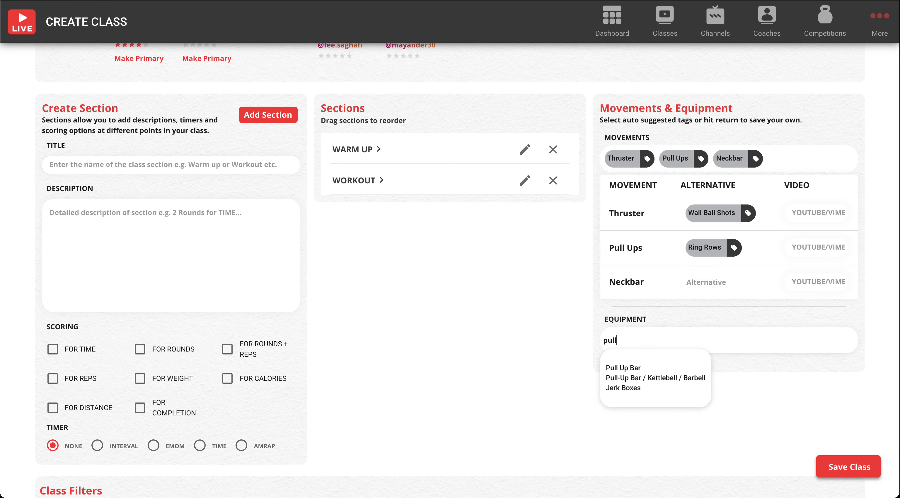
click(660, 370)
text(bar)
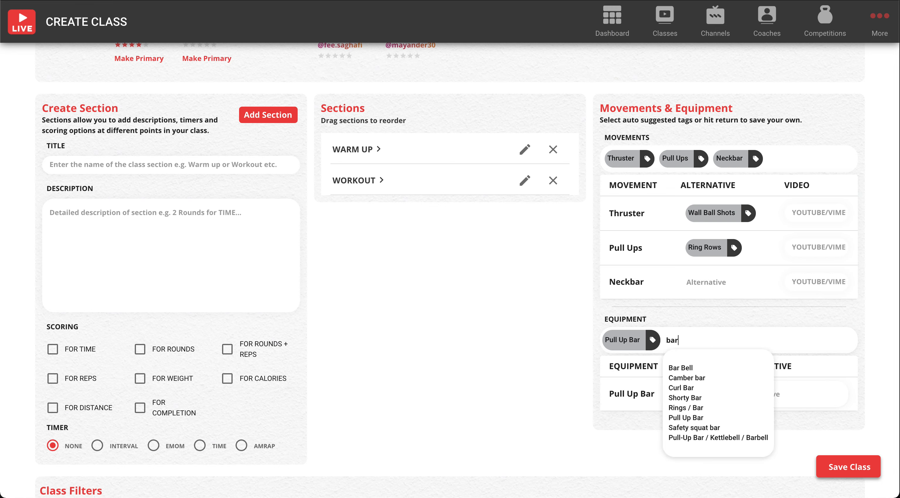
click(681, 368)
text(plate)
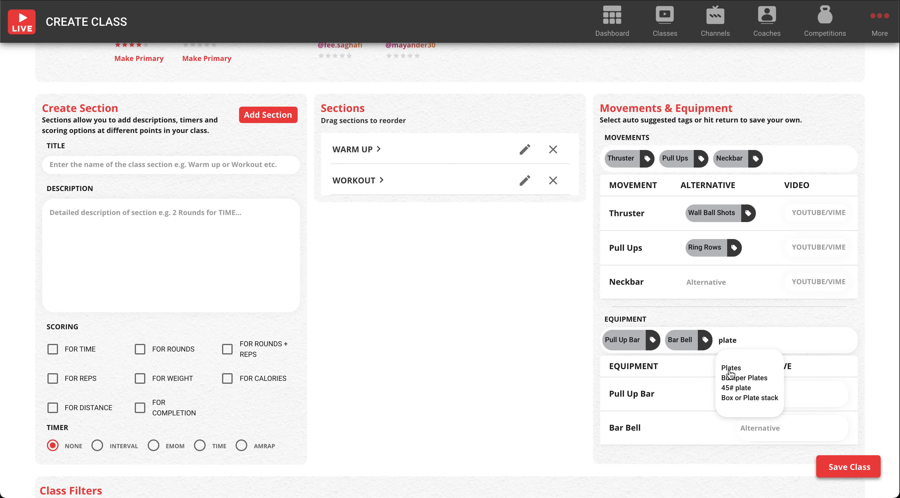
click(730, 371)
Step: Set the suggested Dumbbell as the alternative for the Bar Bell equipment
scroll(698, 400, down, 1)
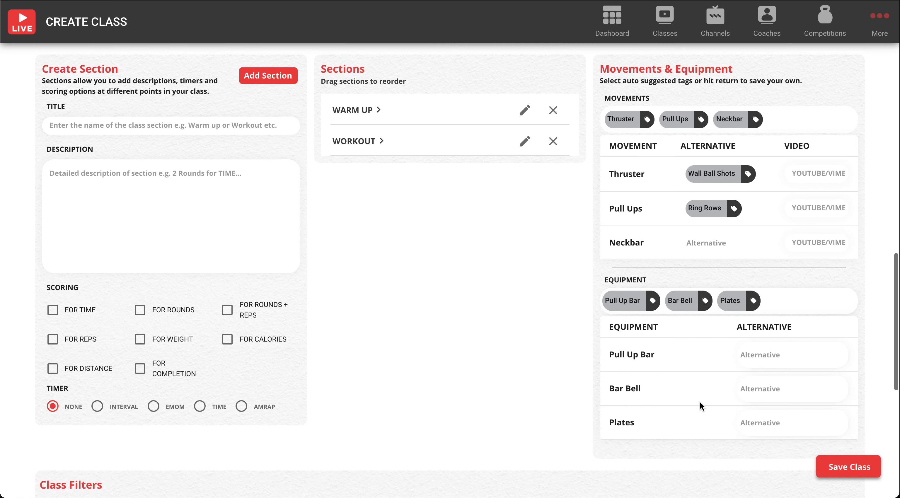
click(759, 394)
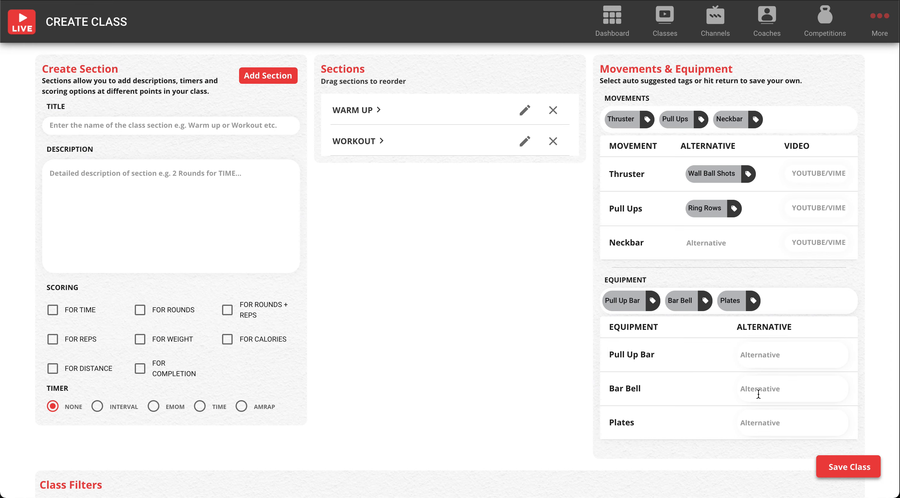
text(du)
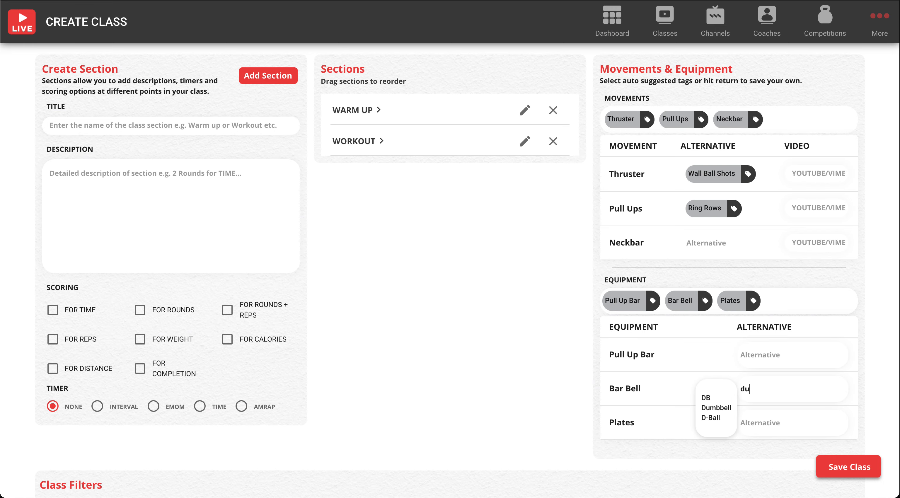
click(729, 412)
Step: Filter the class as CrossFit with Low intensity, Required equipment and Beginner difficulty, and save it
scroll(720, 413, down, 8)
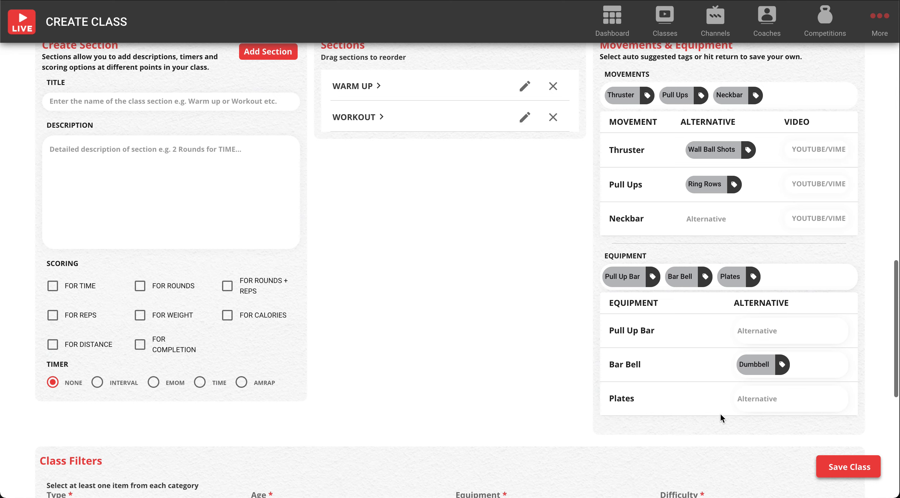
scroll(720, 413, down, 4)
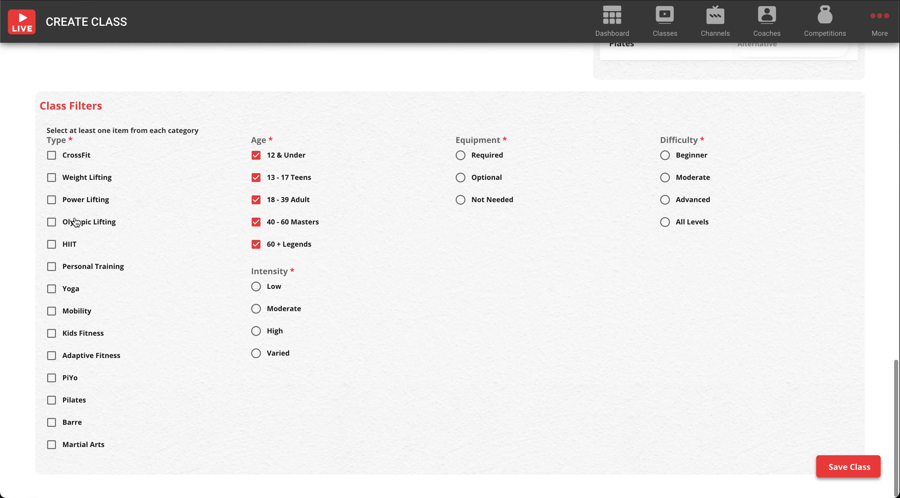
click(53, 156)
click(256, 287)
click(460, 156)
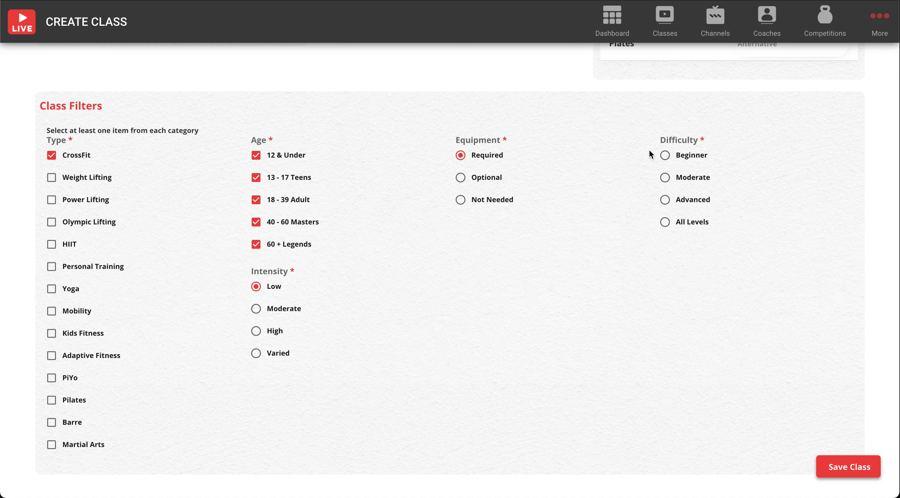
click(665, 155)
click(848, 465)
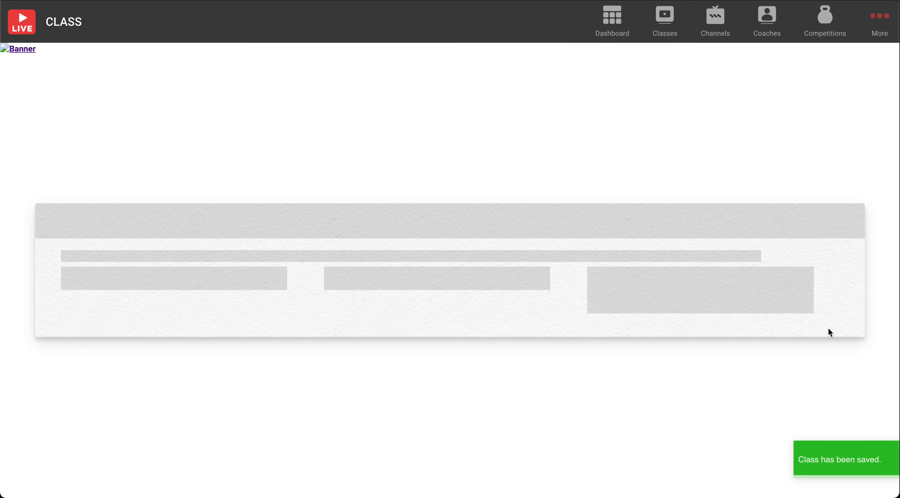
Step: Play the preview video on the saved class's page and pause it
scroll(830, 334, down, 5)
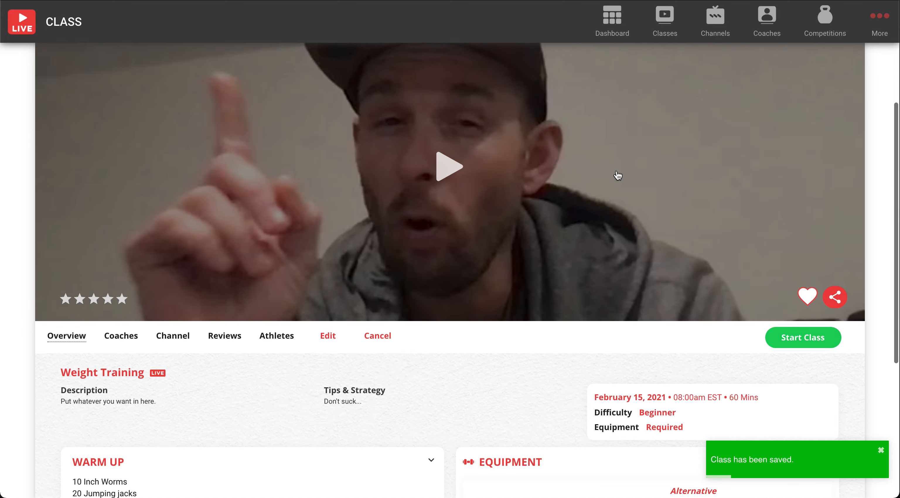
scroll(557, 188, up, 1)
click(443, 187)
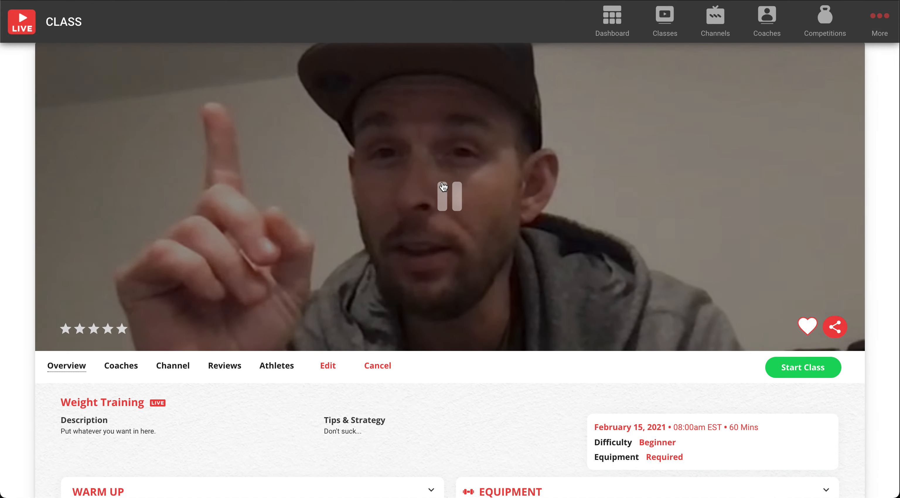
click(437, 201)
Step: View the coaches assigned to the Weight Training class and the details of its channel
scroll(438, 201, down, 3)
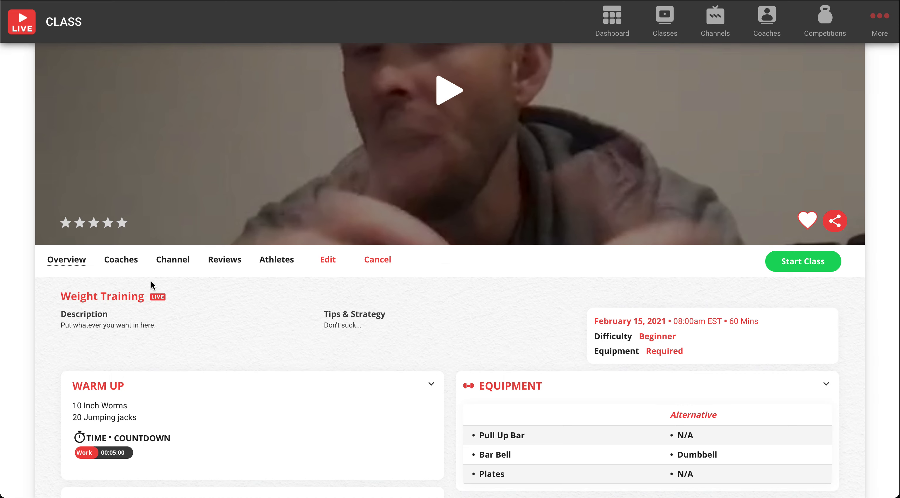
click(121, 260)
scroll(124, 263, down, 4)
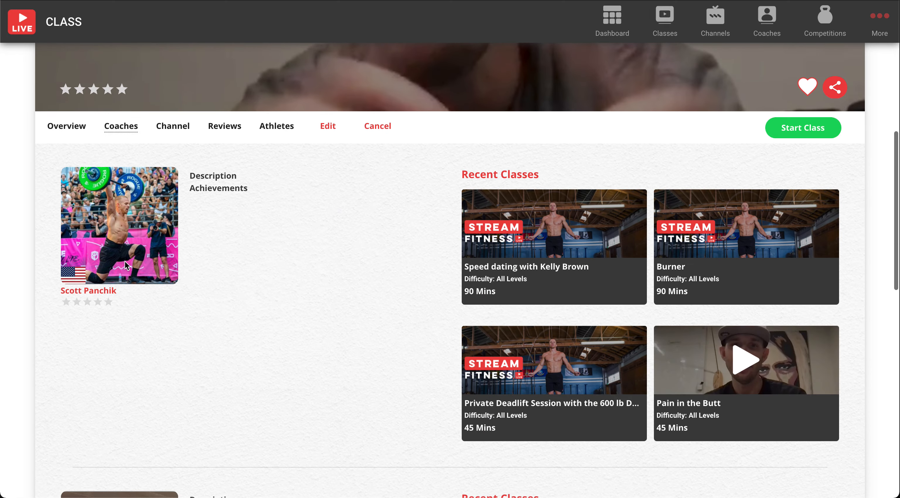
scroll(125, 261, up, 2)
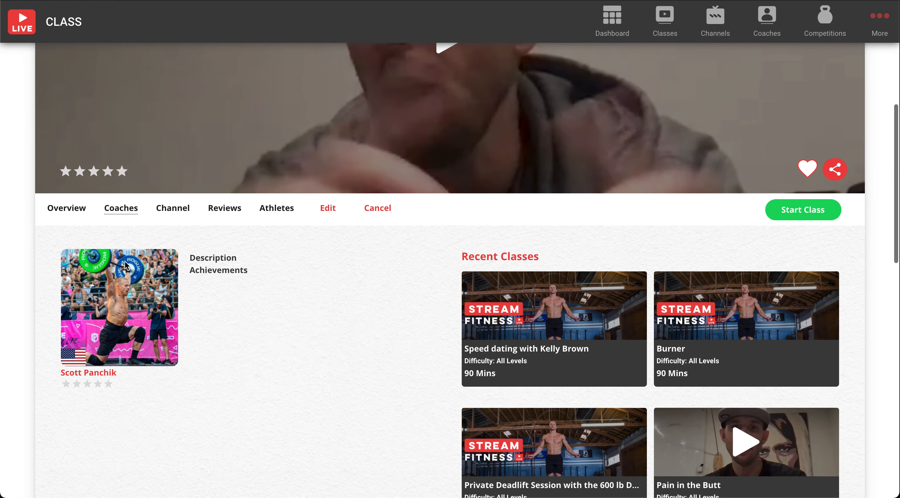
click(185, 214)
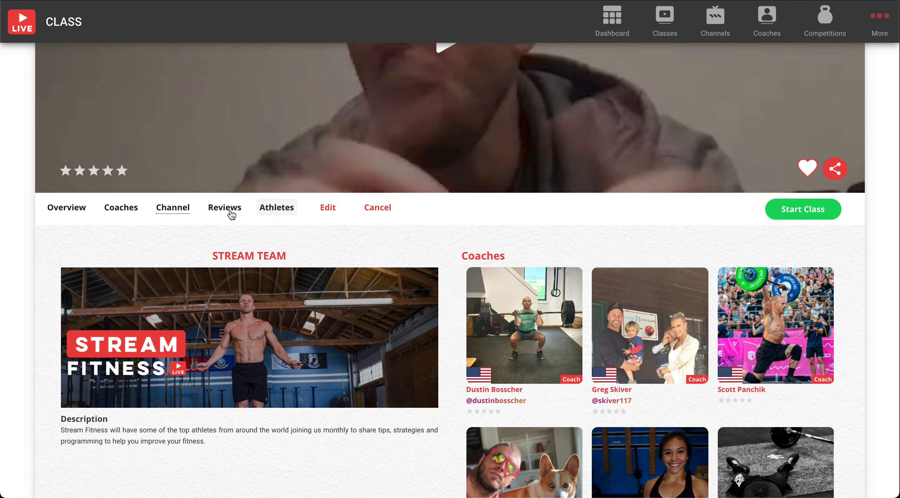
Step: Return to the class overview and check its sections, timers, equipment, movements and schedule
click(58, 209)
scroll(280, 332, down, 3)
scroll(279, 326, down, 2)
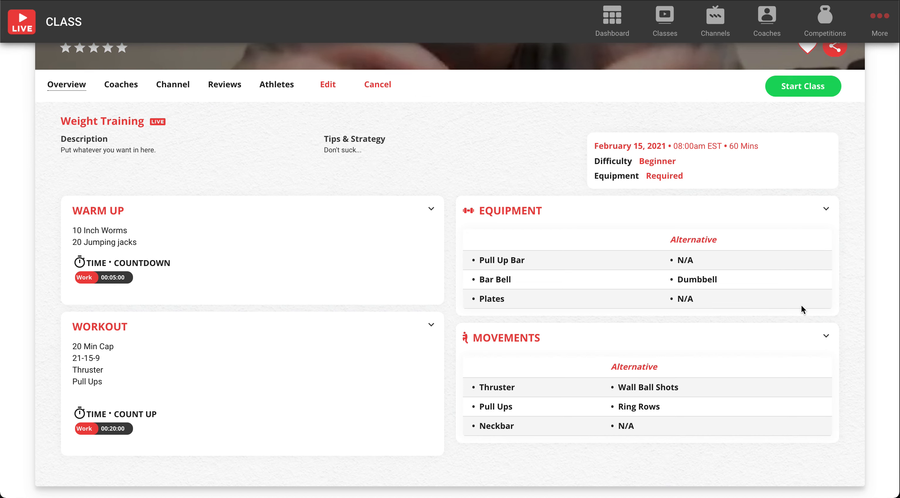
scroll(801, 306, up, 6)
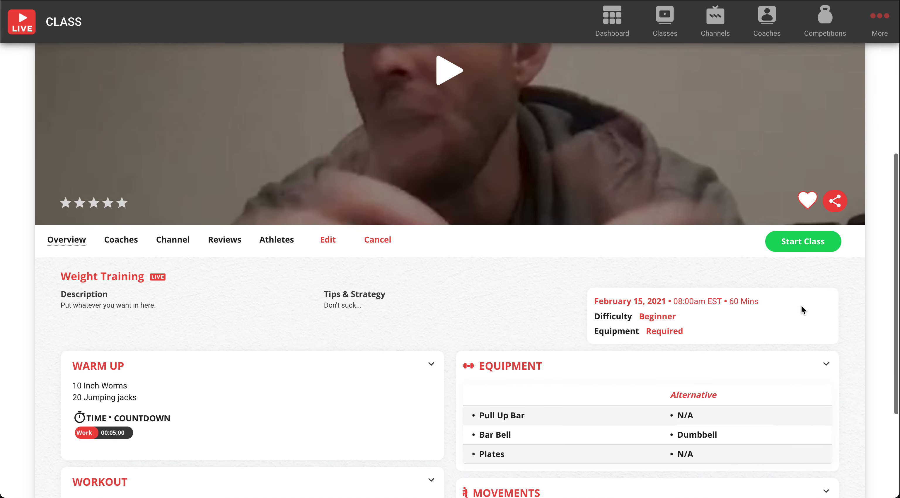